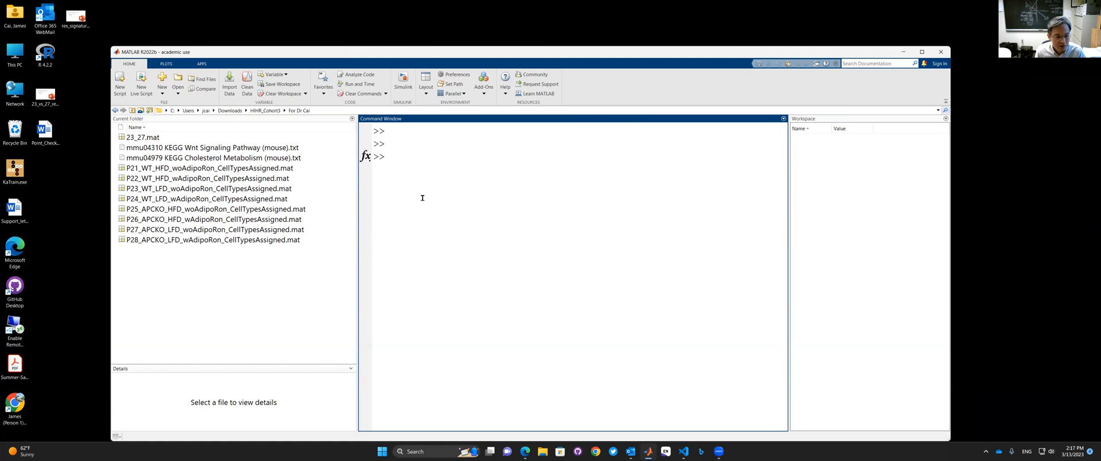
- Launch the single-cell analysis tool by running the command scgeatool
text(sc)
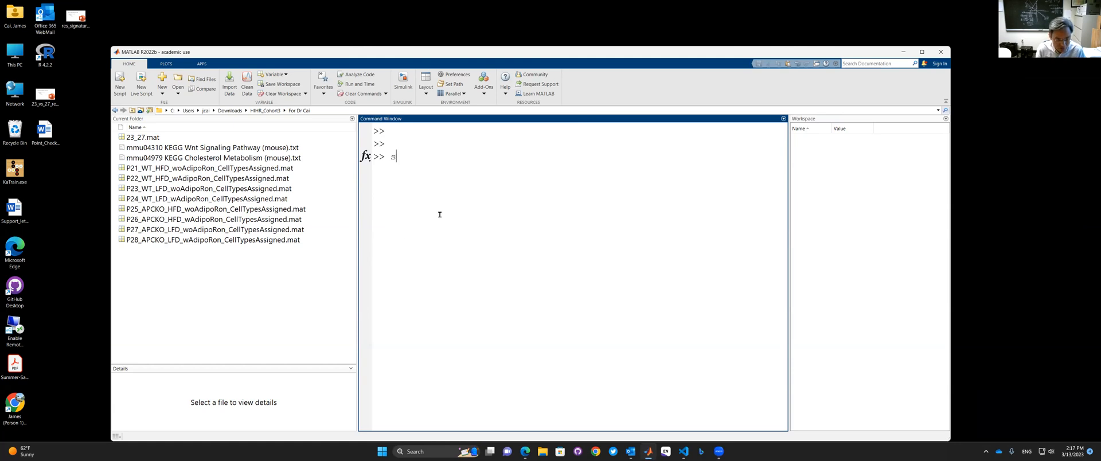
key(Up)
key(BackSpace)
key(BackSpace)
key(BackSpace)
key(BackSpace)
key(BackSpace)
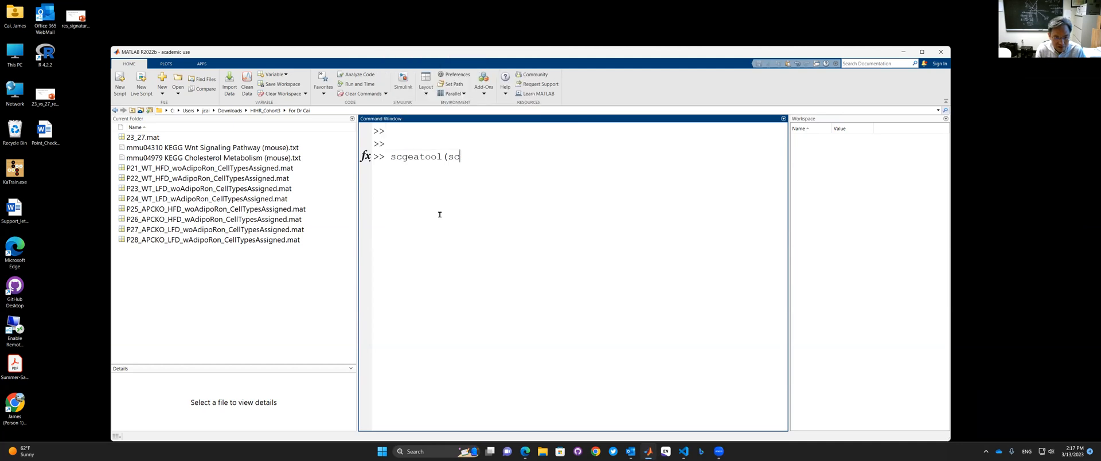
key(Return)
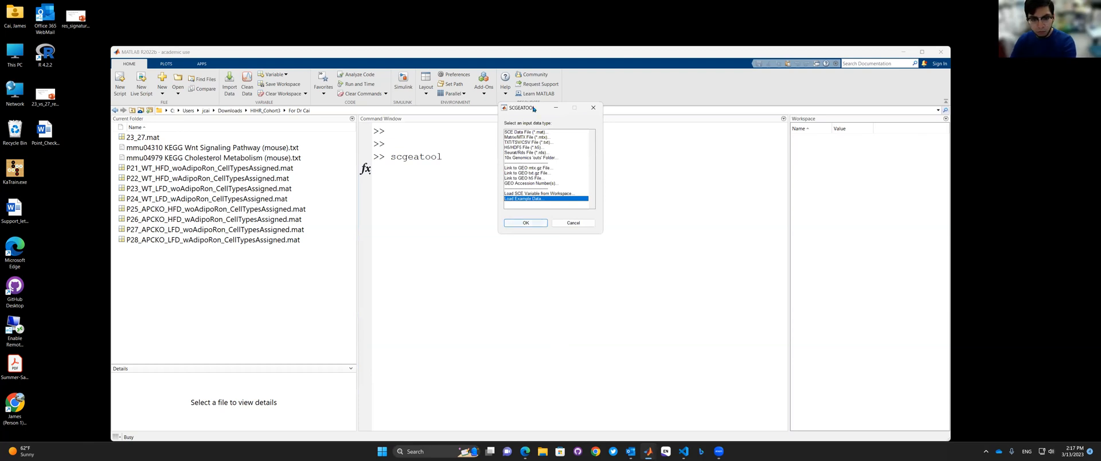
- Load P23_WT_LFD_woAdipoRon_CellTypesAssigned.mat as an SCE data file
drag(534, 108, 523, 143)
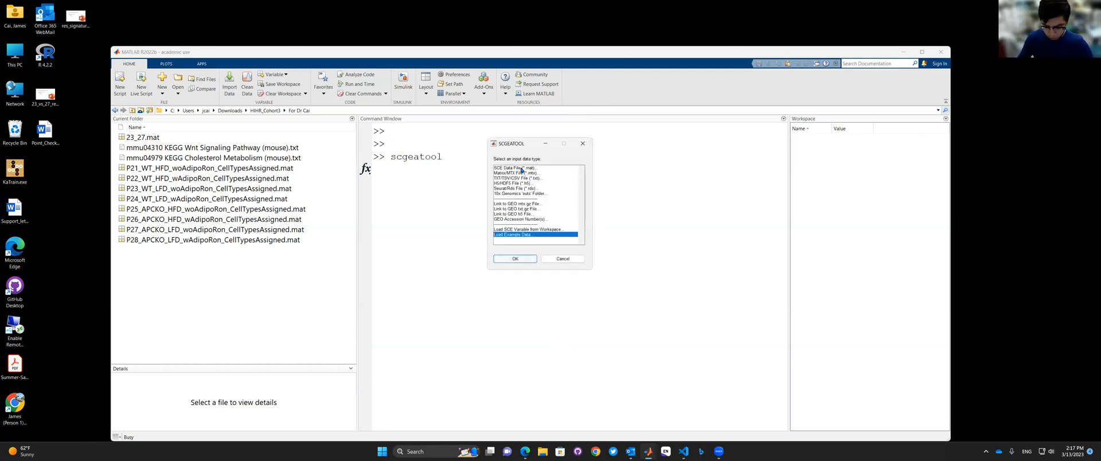
click(521, 168)
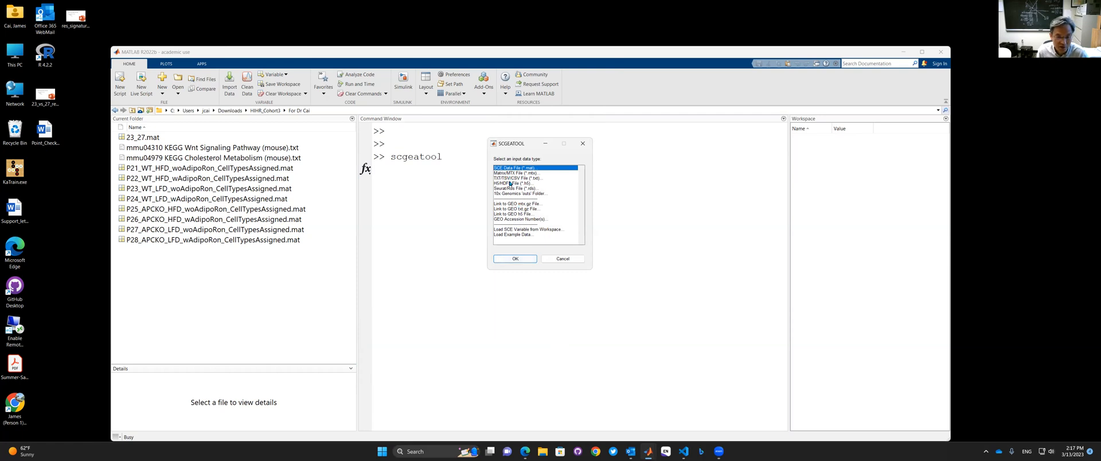
click(516, 258)
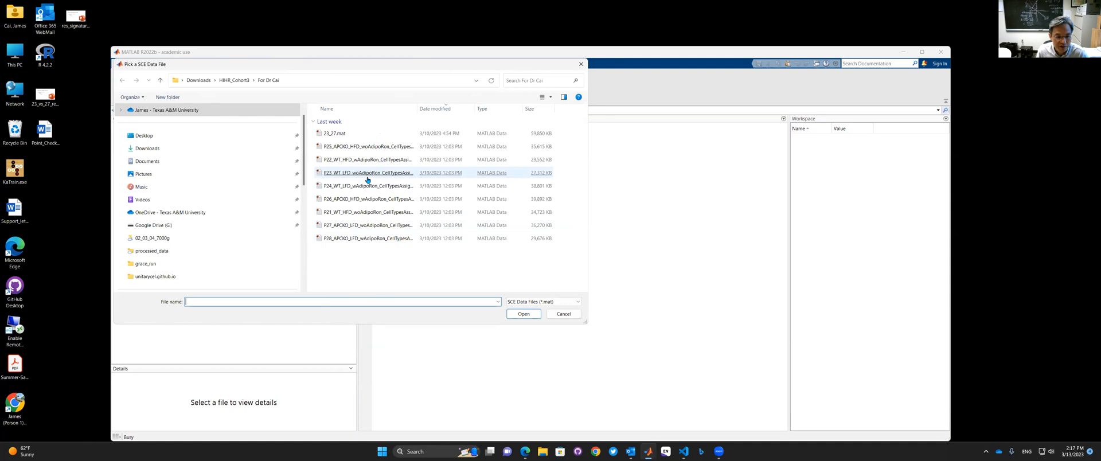
double_click(367, 172)
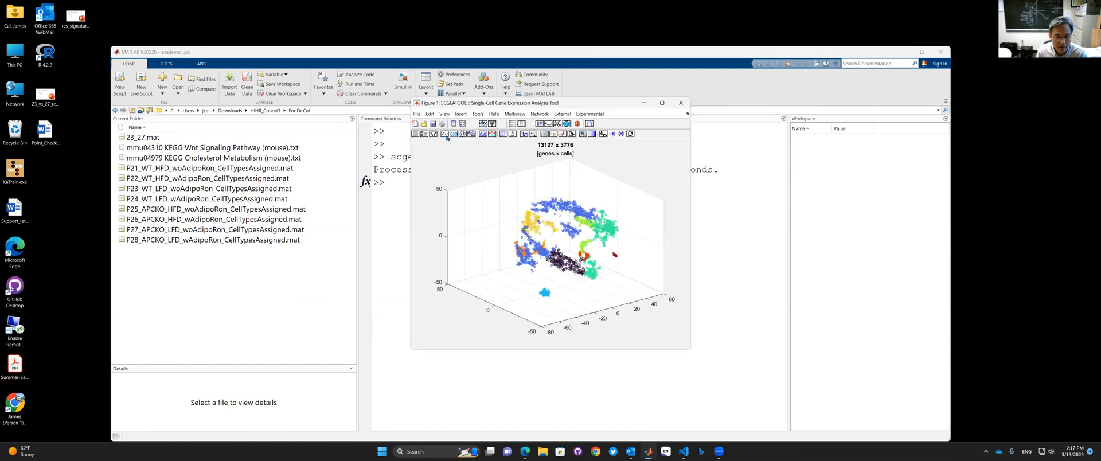
- Group and colour the P23 cells by Cell Type, labelling the groups with text
click(445, 135)
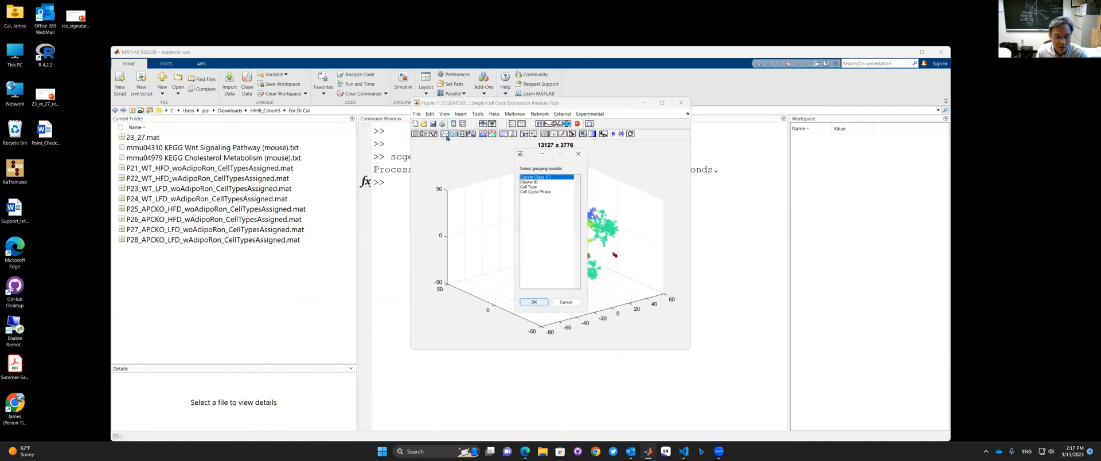
click(524, 185)
click(532, 305)
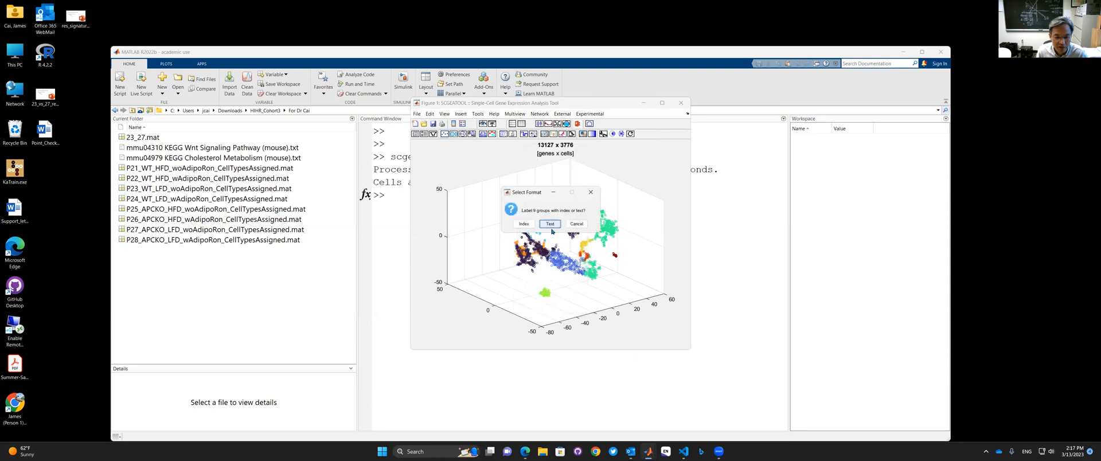
click(550, 223)
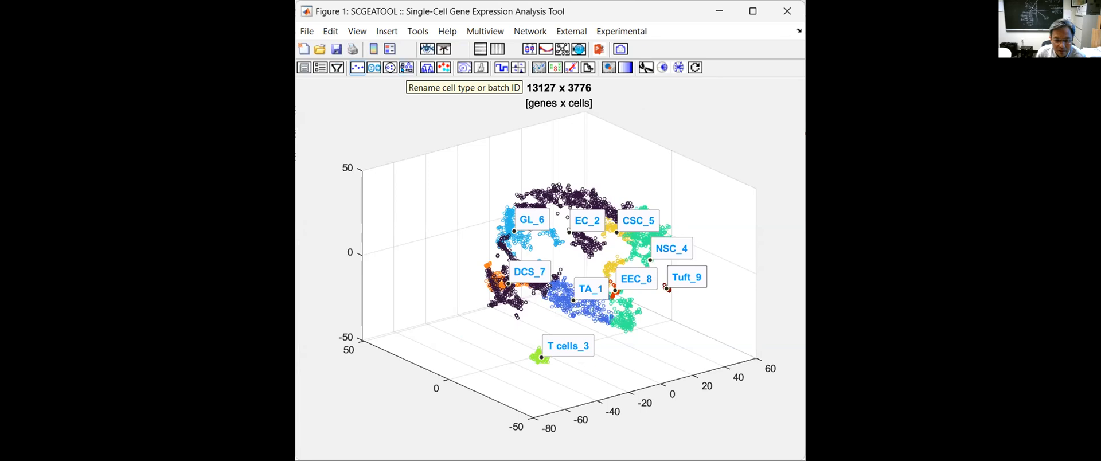
- Remove the subscripts from the P23 cell type names and relabel the groups with text
click(407, 67)
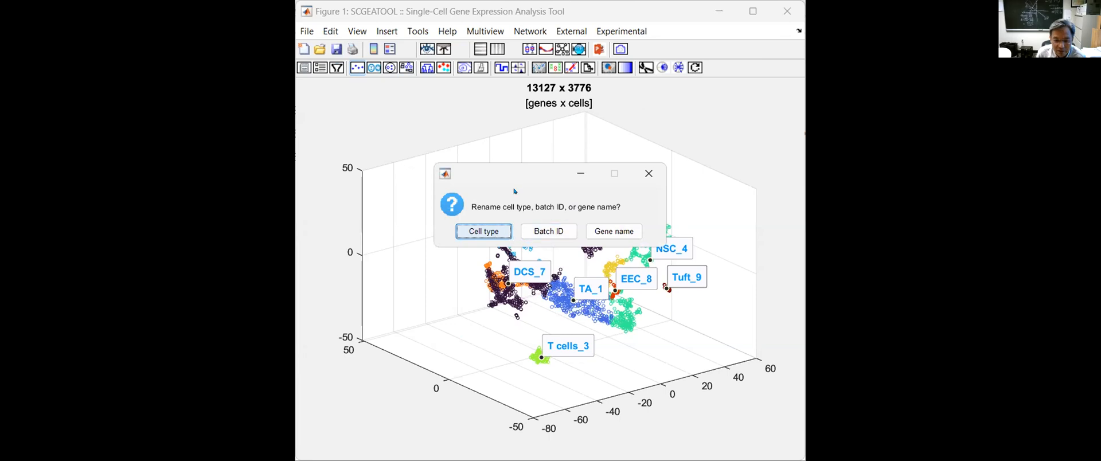
click(497, 233)
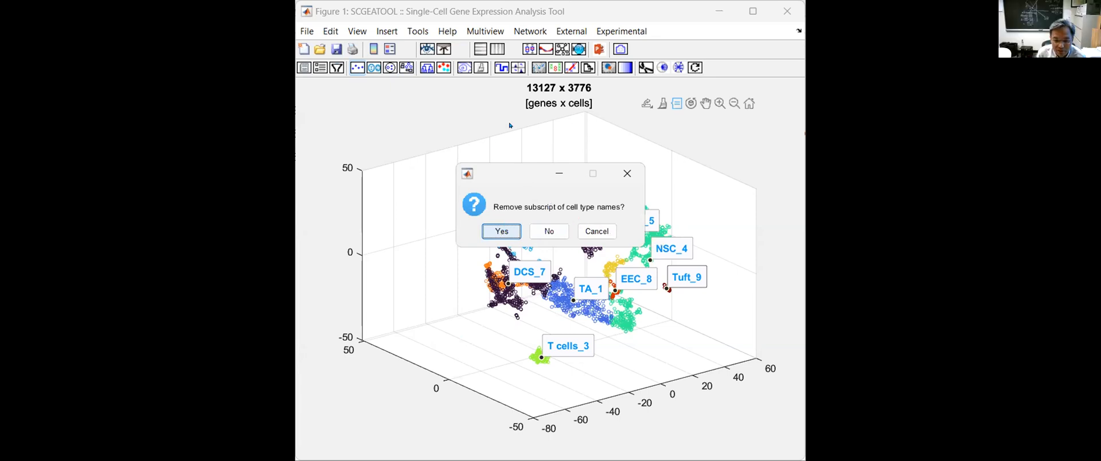
drag(520, 173, 501, 80)
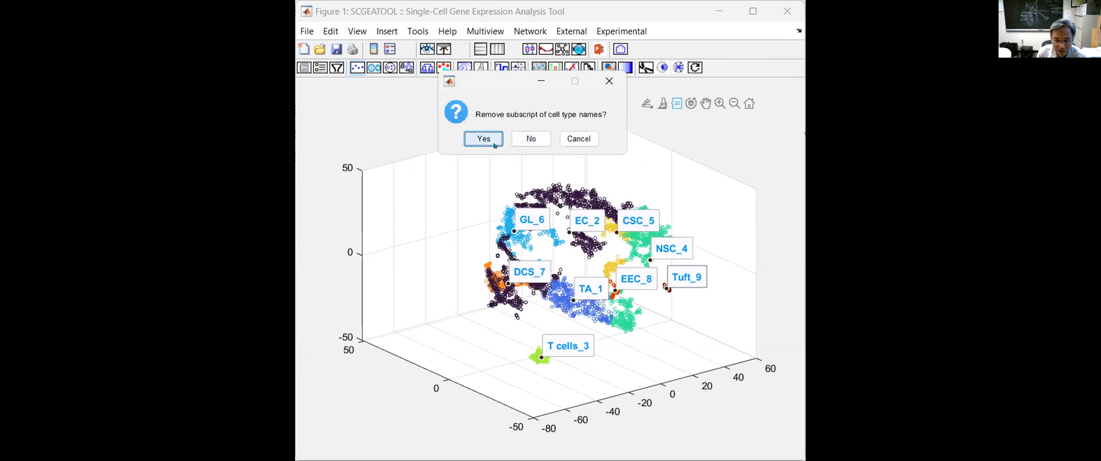
click(483, 138)
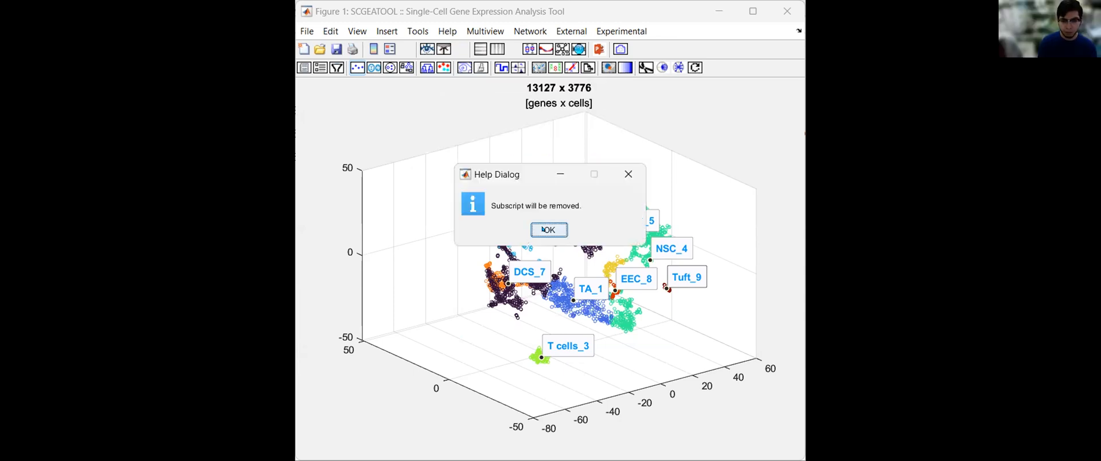
click(550, 229)
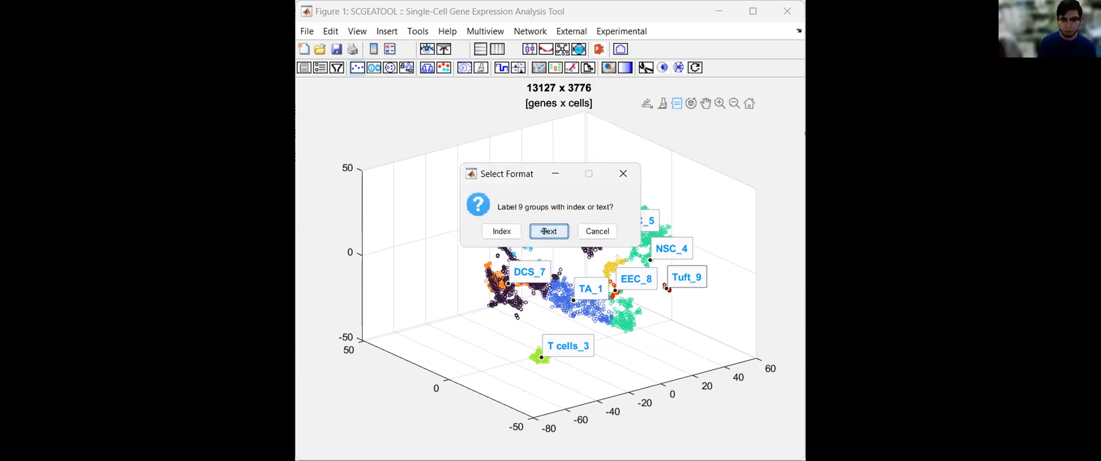
click(549, 233)
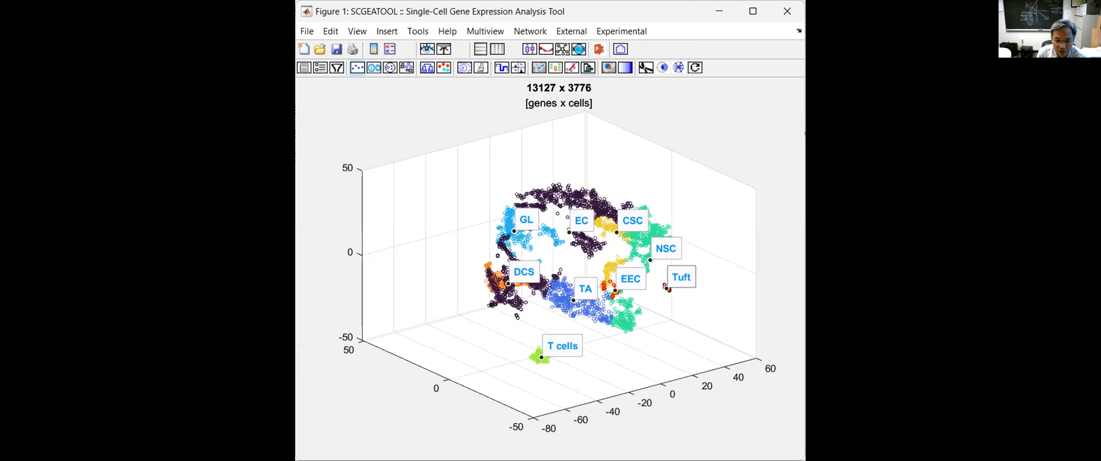
- Export the P23 SCE object to the workspace as the variable sceP23
click(588, 67)
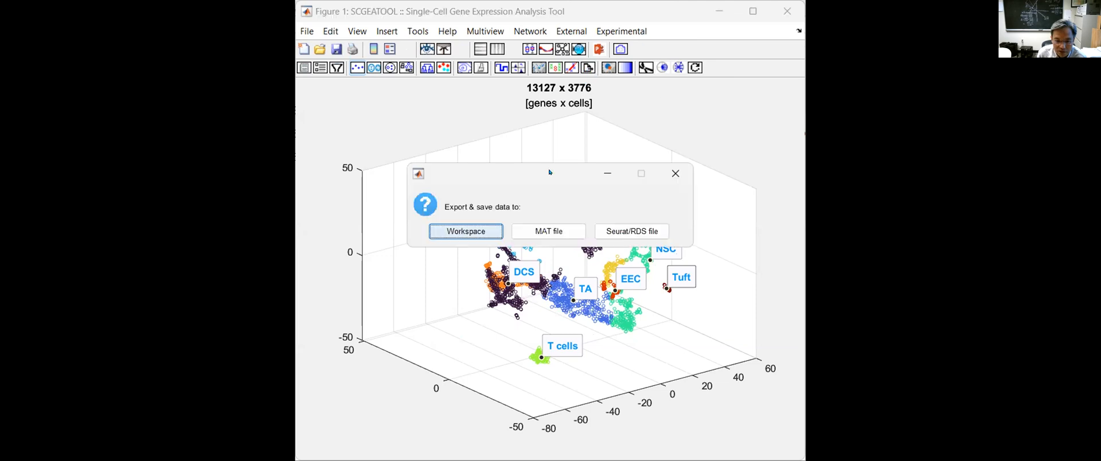
click(483, 231)
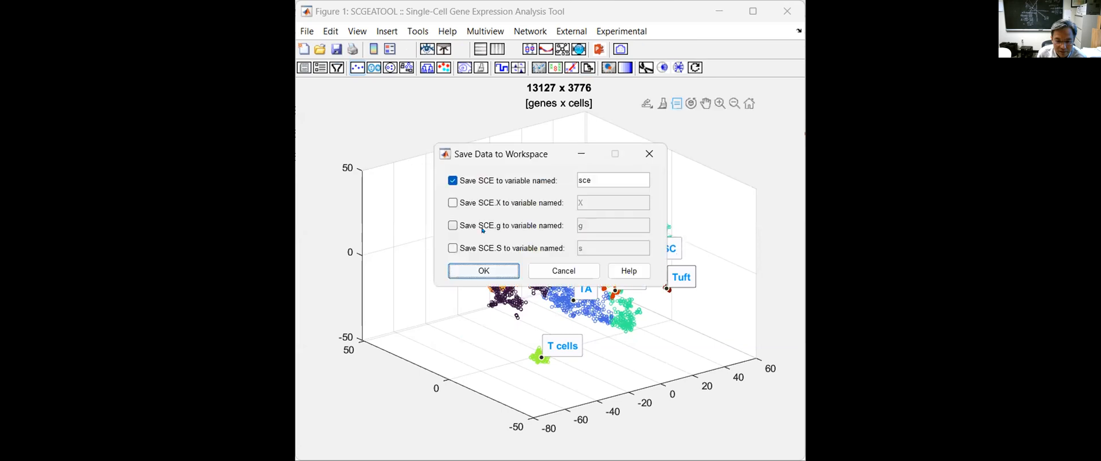
click(593, 177)
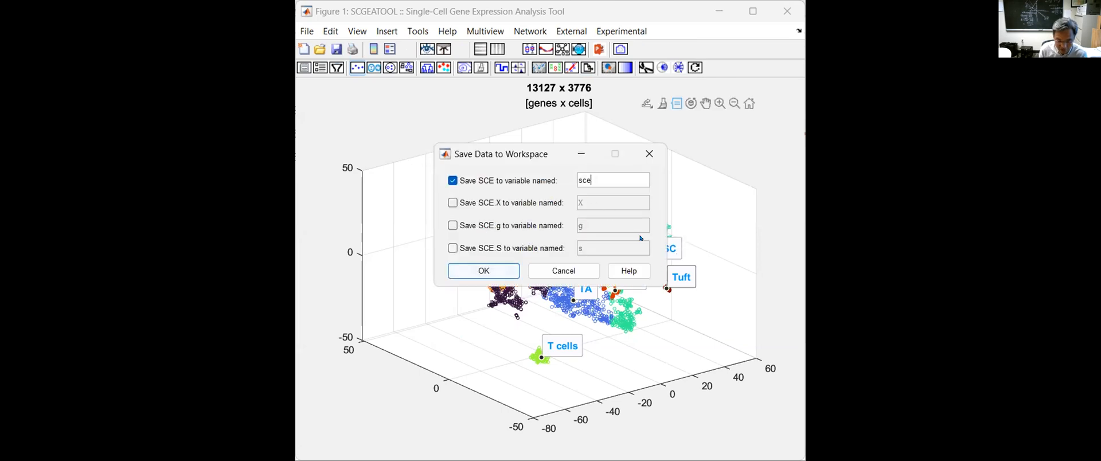
text(P23)
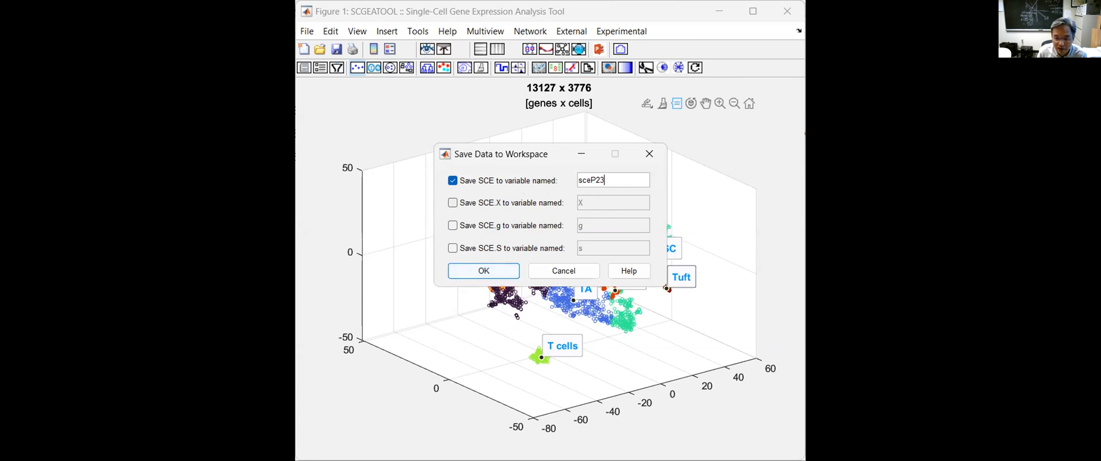
click(478, 272)
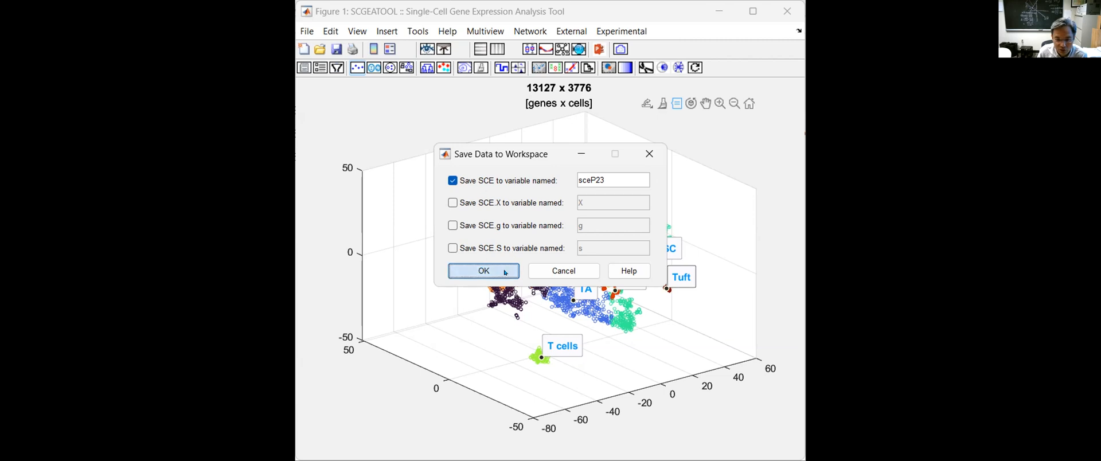
click(504, 272)
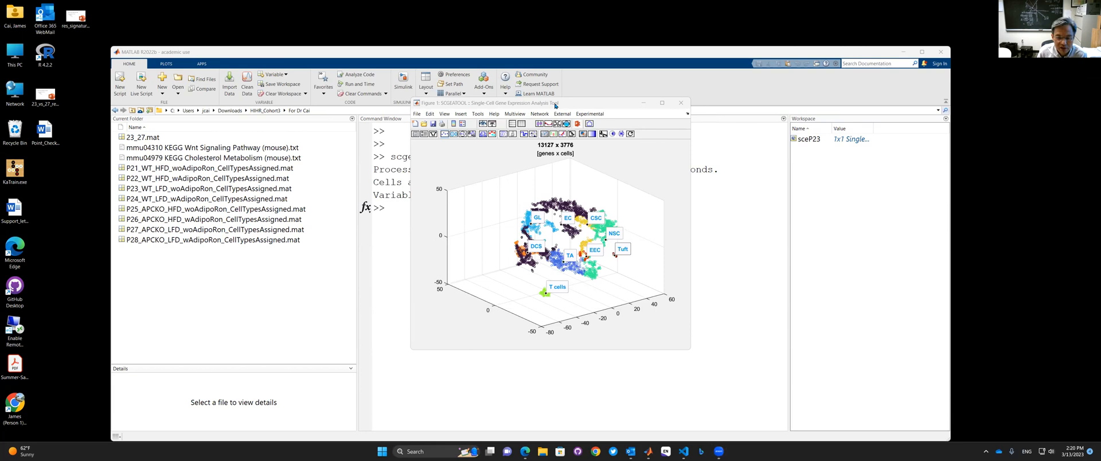
- Close the P23 SCGEATOOL figure without saving the SCE again
drag(555, 106, 564, 153)
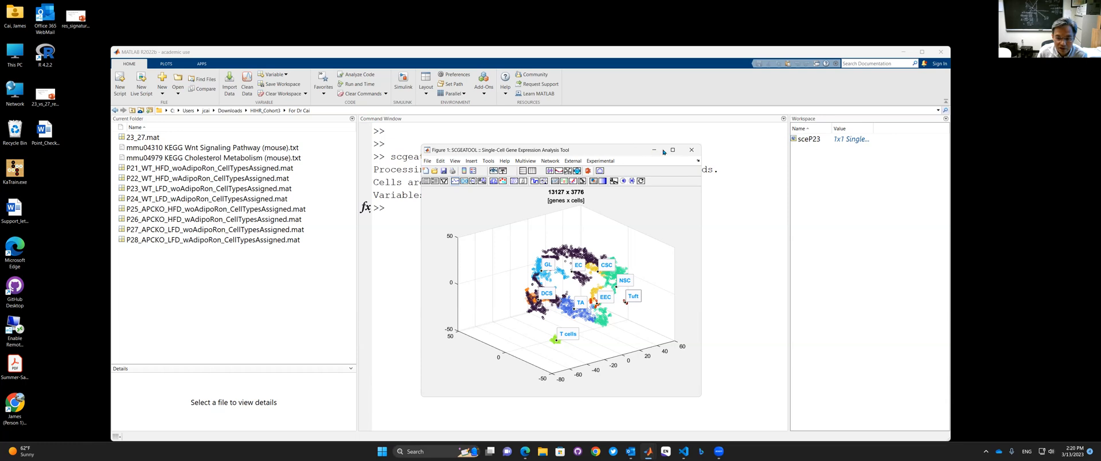
click(692, 150)
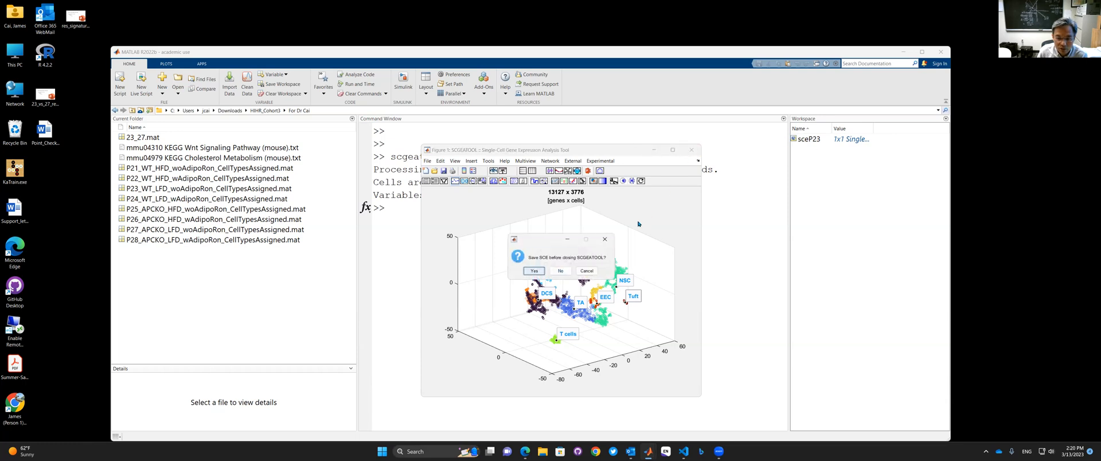
click(561, 272)
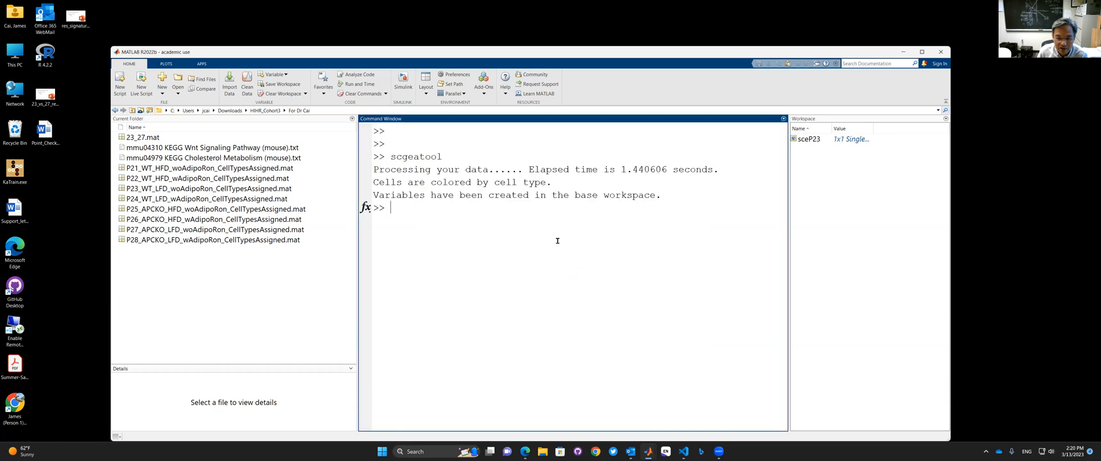
- Run scgeatool again and load P27_APCKO_LFD_woAdipoRon_CellTypesAssigned.mat as an SCE data file
key(Up)
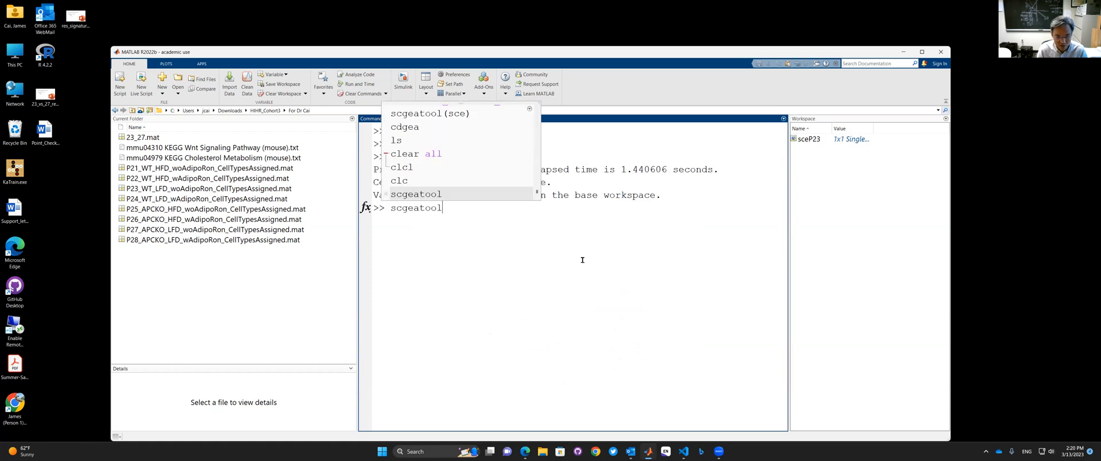
key(Return)
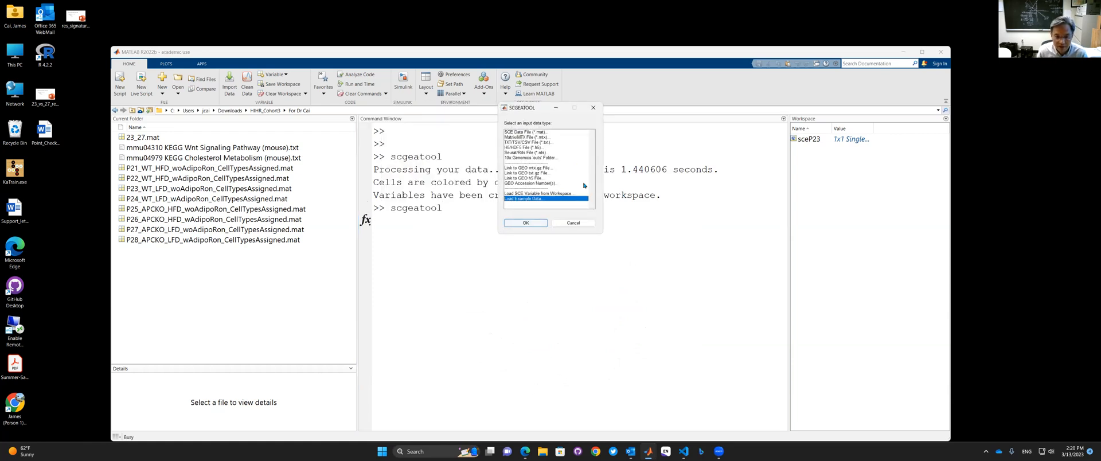
click(534, 132)
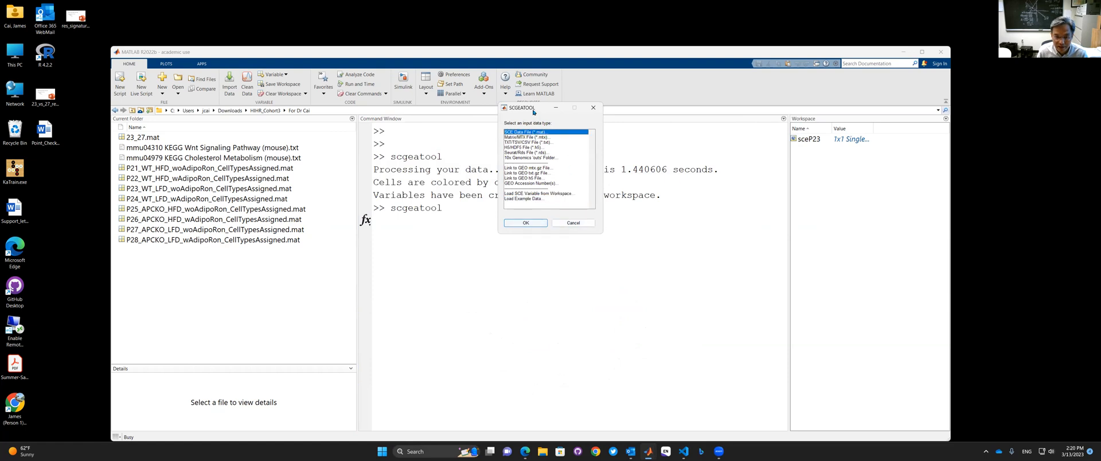
drag(533, 109, 558, 182)
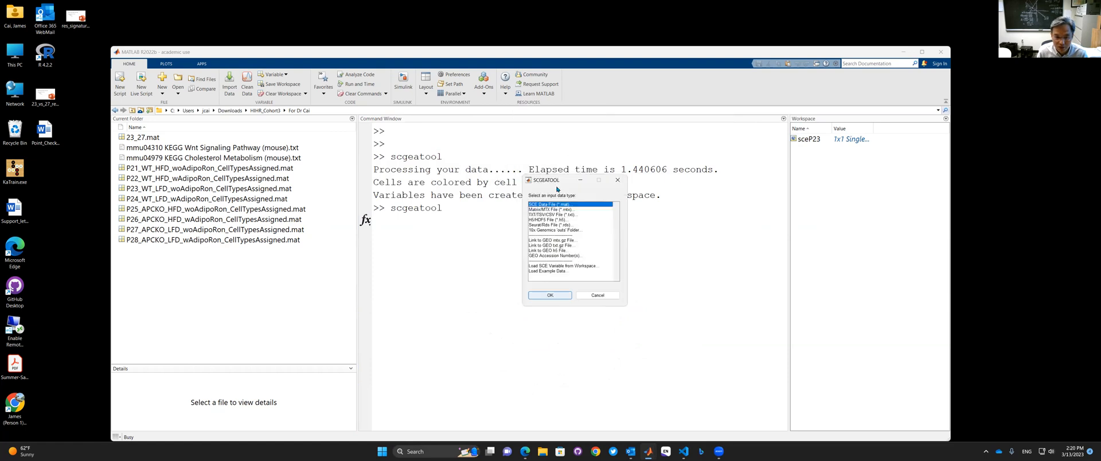
click(549, 295)
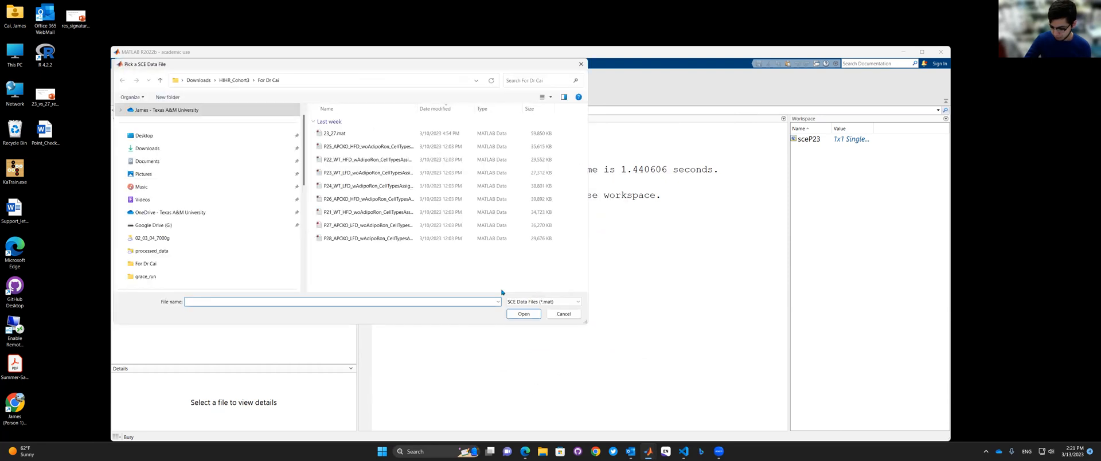
double_click(354, 225)
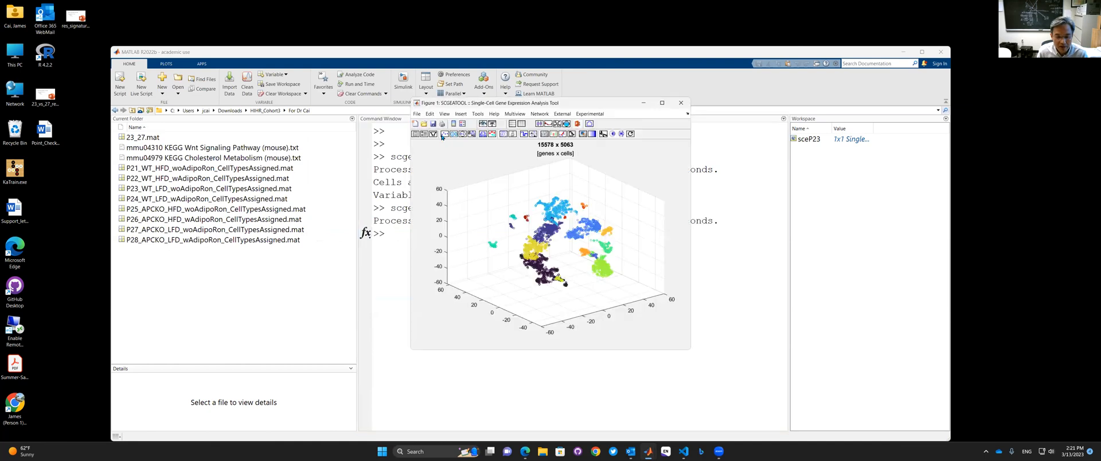
- Group and colour the P27 cells by Cell Type, labelling the groups with text
click(444, 135)
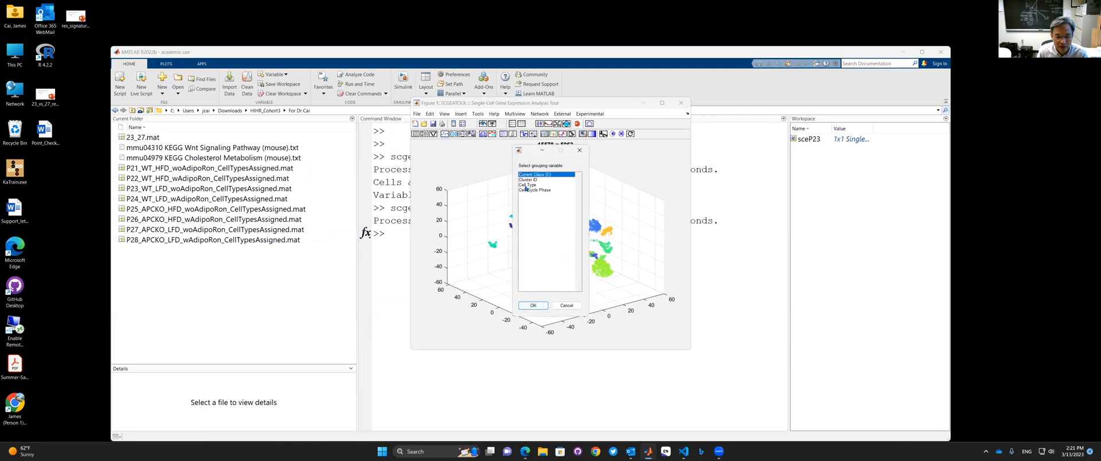
click(528, 185)
click(537, 306)
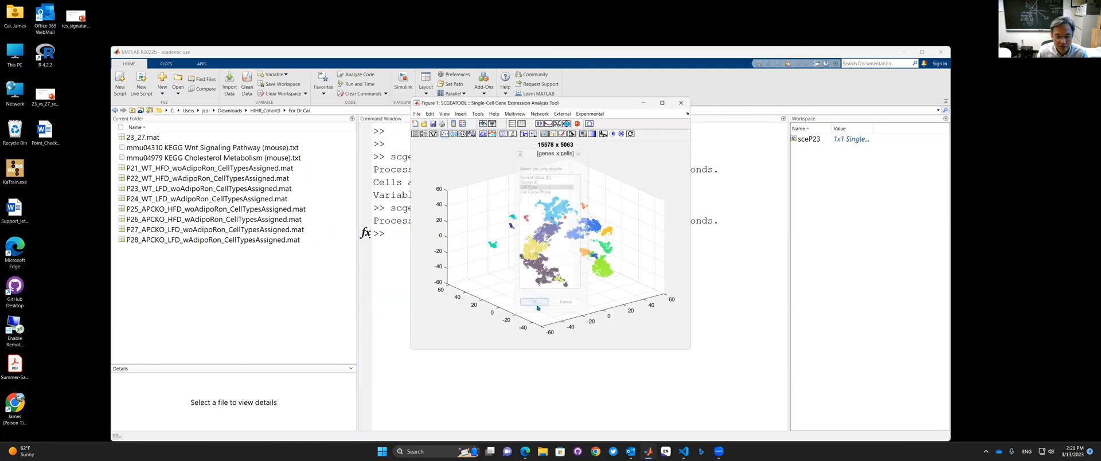
click(550, 224)
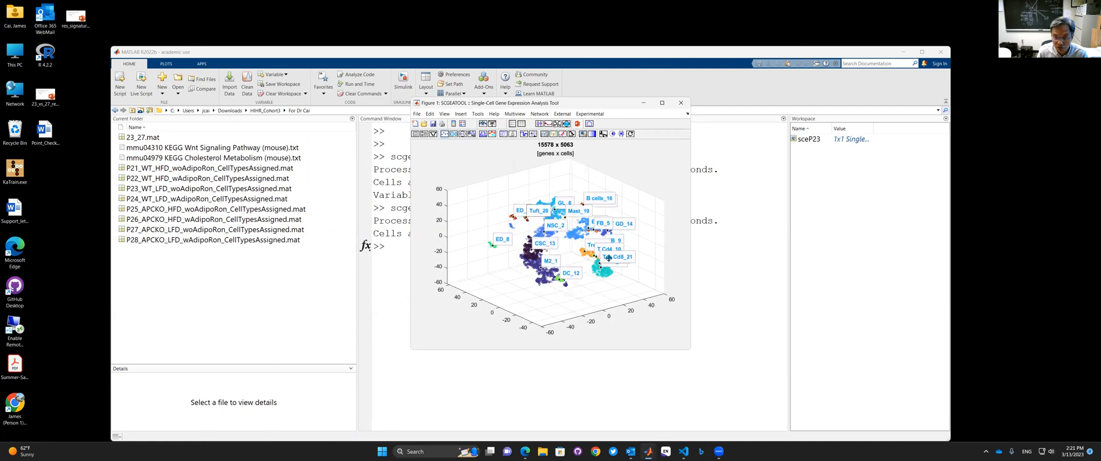
- Remove the subscripts from the P27 cell type names and label the groups with text
click(472, 135)
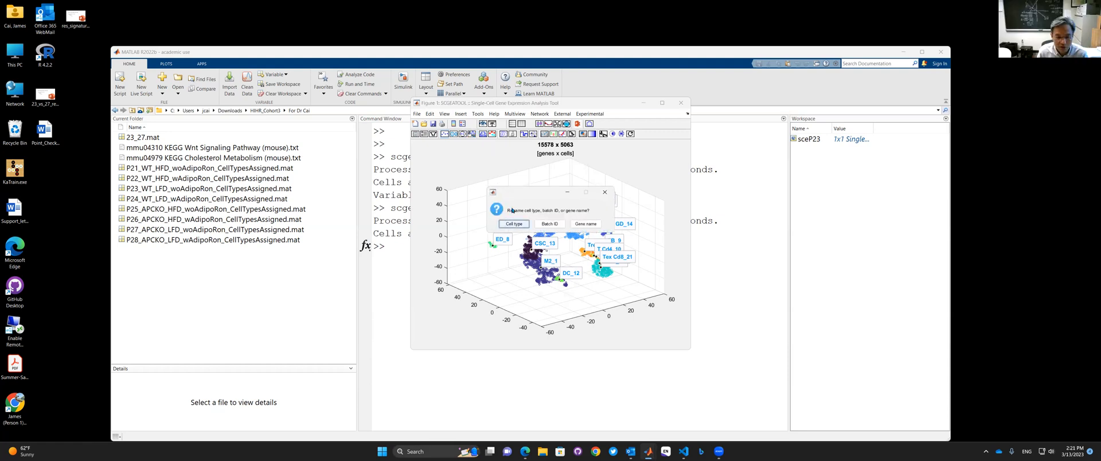
click(516, 225)
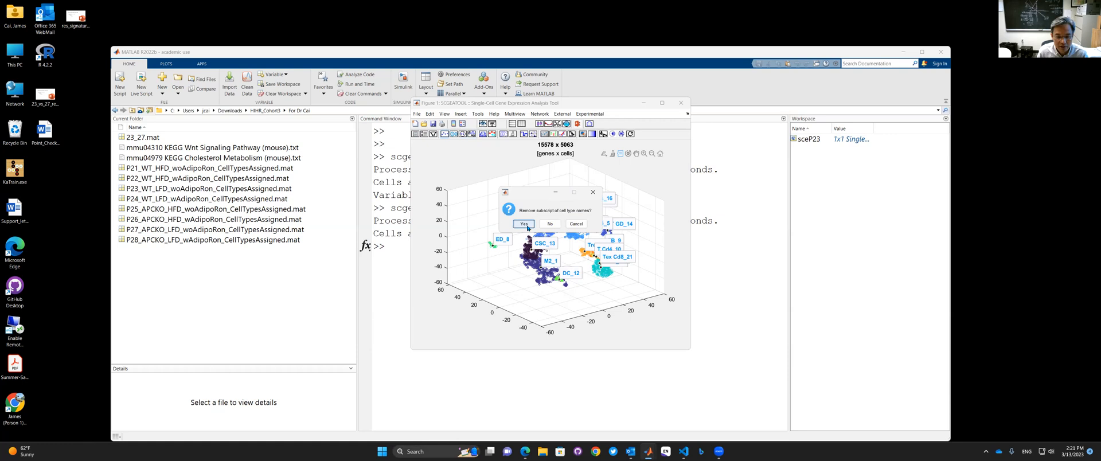
click(528, 225)
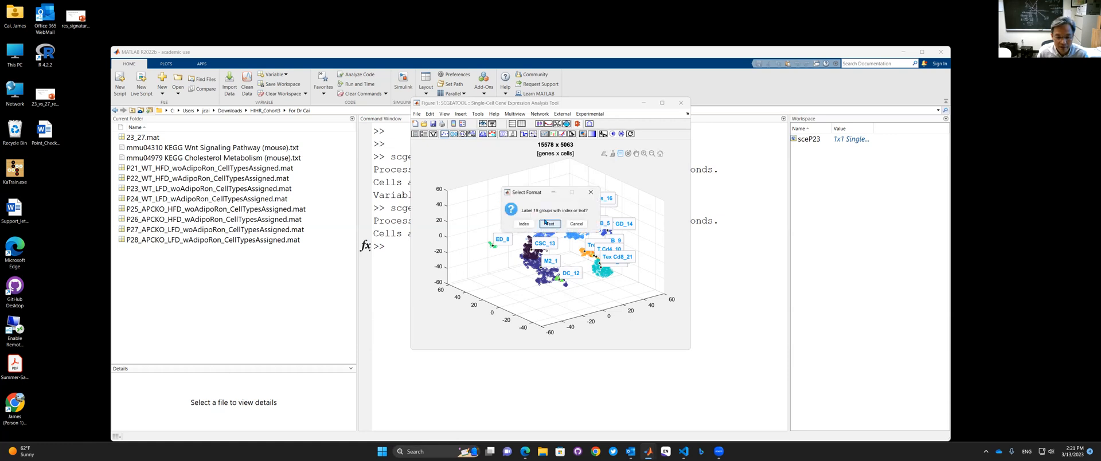
click(549, 224)
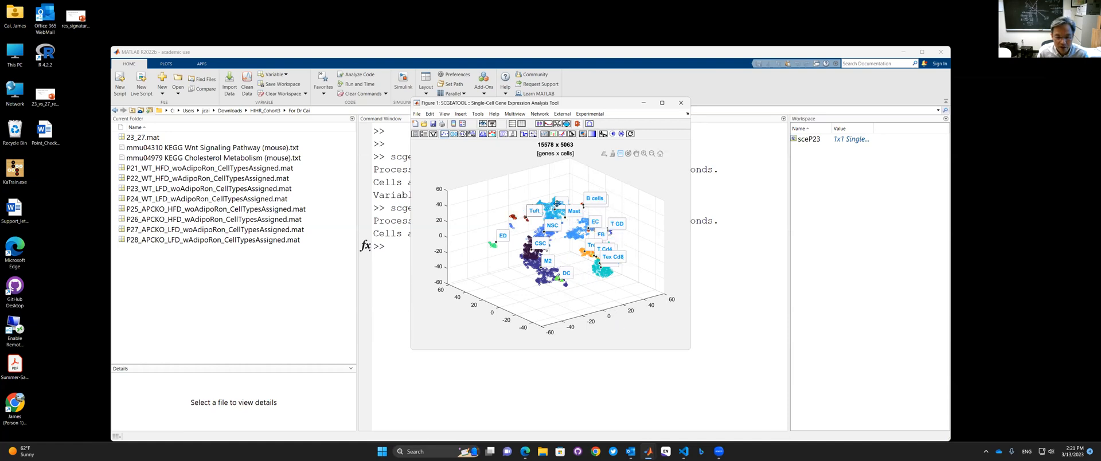
- Export the P27 SCE object to the workspace as the variable sceP27
click(571, 135)
click(504, 224)
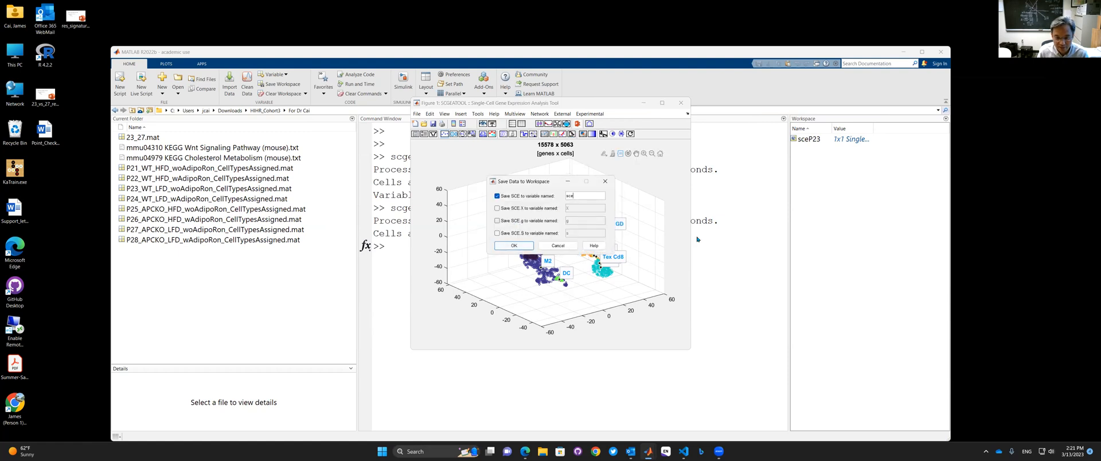
text(P27)
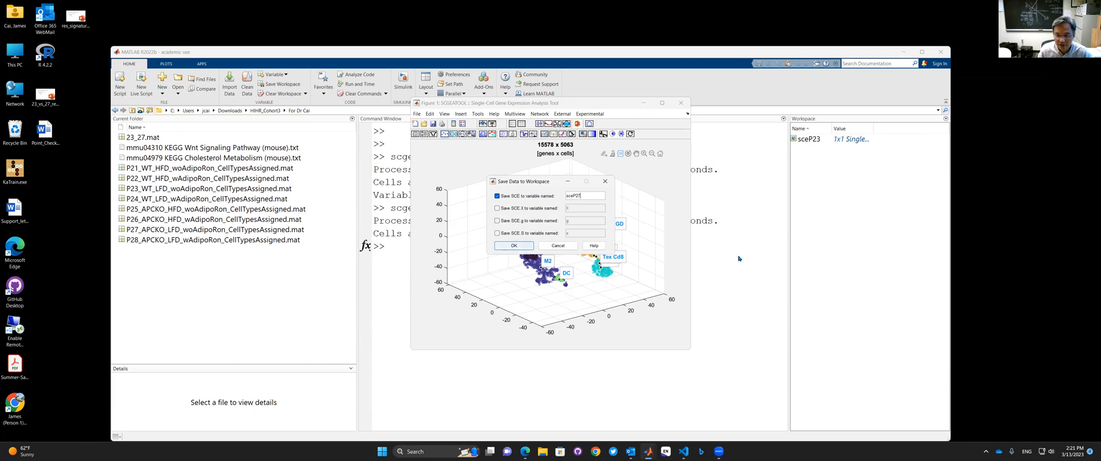
click(518, 247)
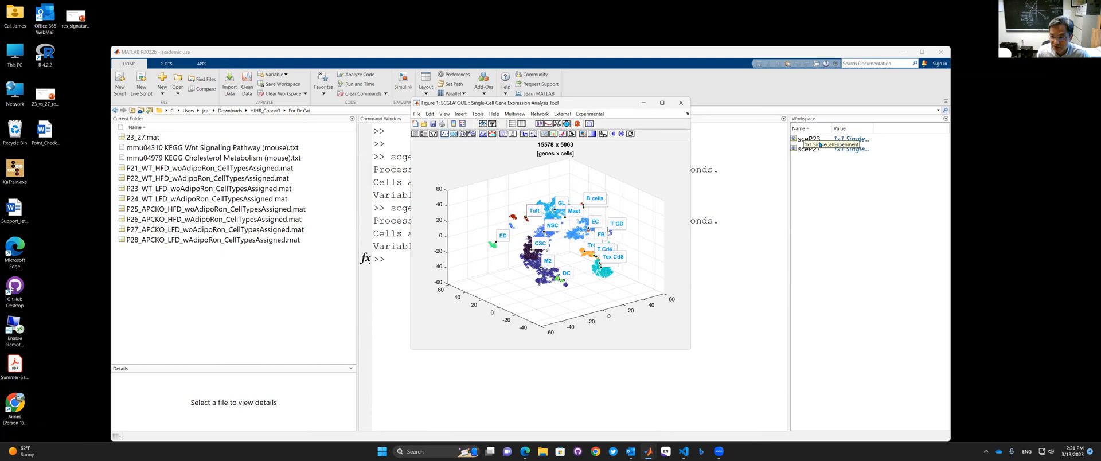
- Merge the workspace SCEs sceP23 and sceP27 with the Intersect gene method, replacing the current SCE
click(594, 114)
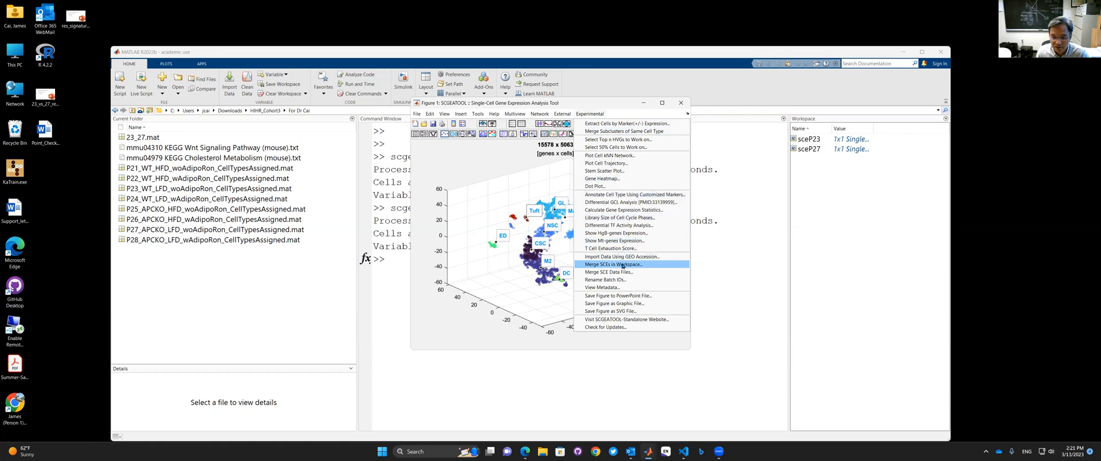
click(638, 265)
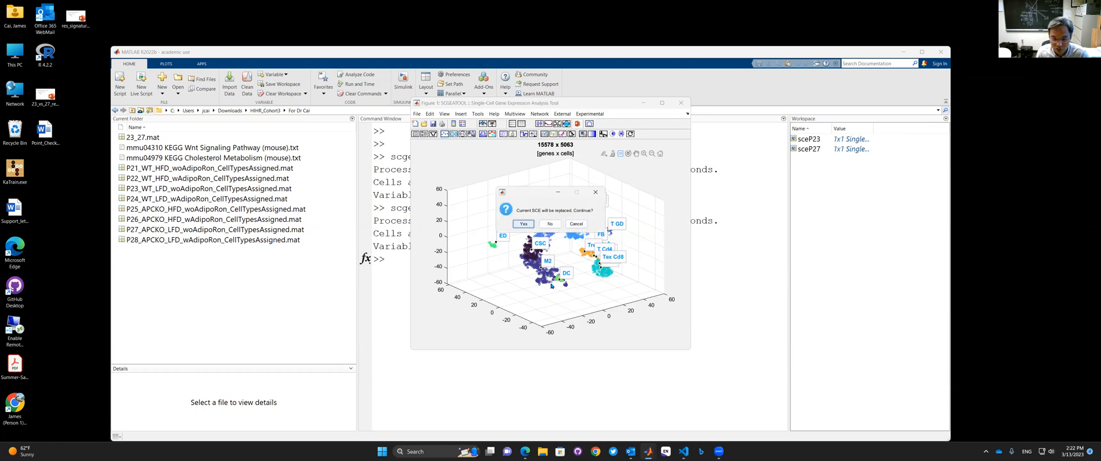
click(522, 224)
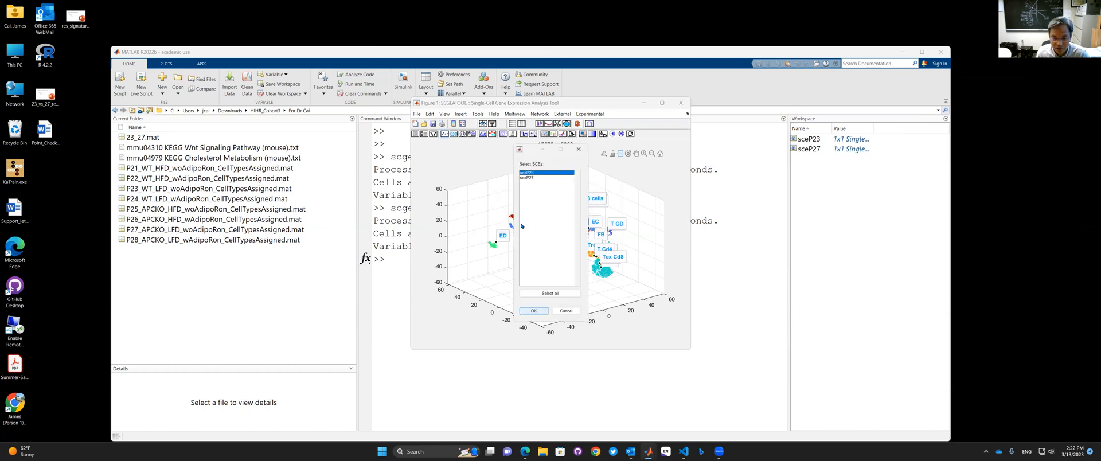
shift+click(543, 177)
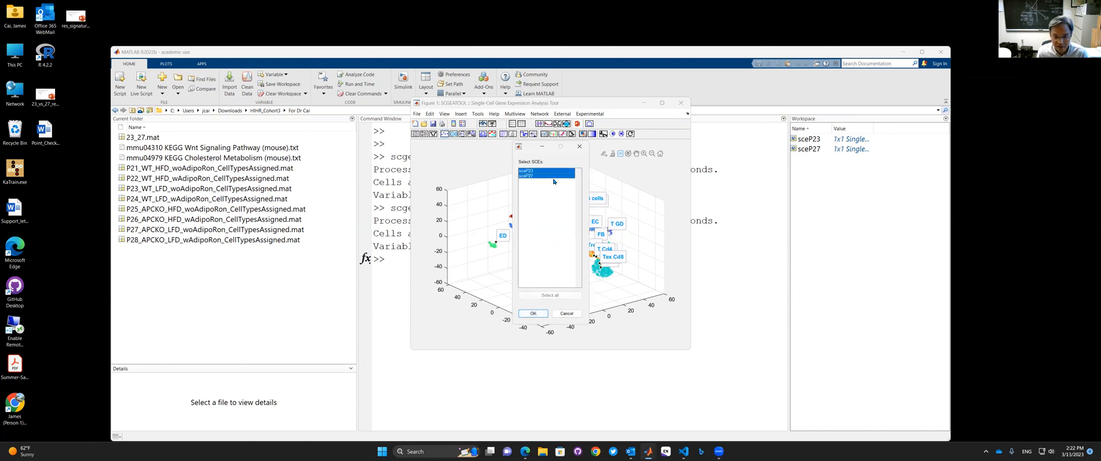
click(533, 314)
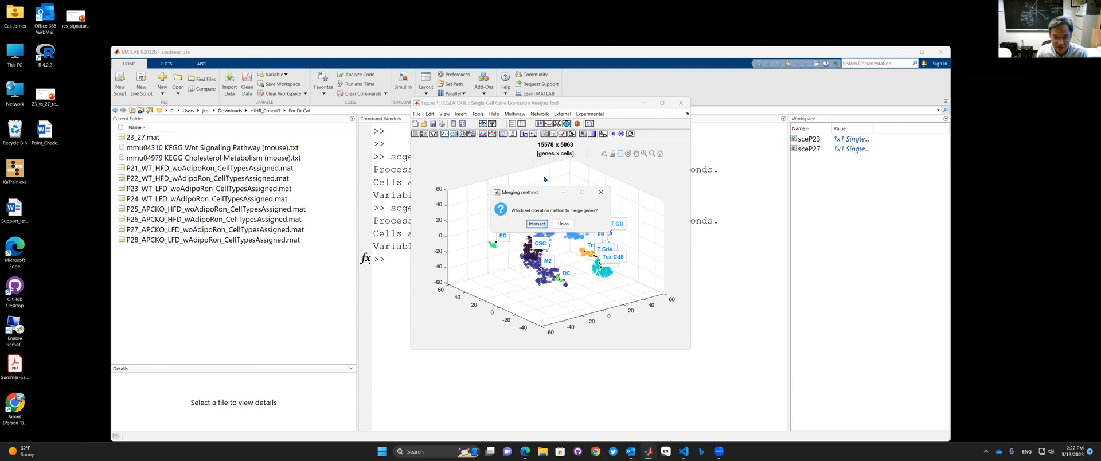
click(535, 224)
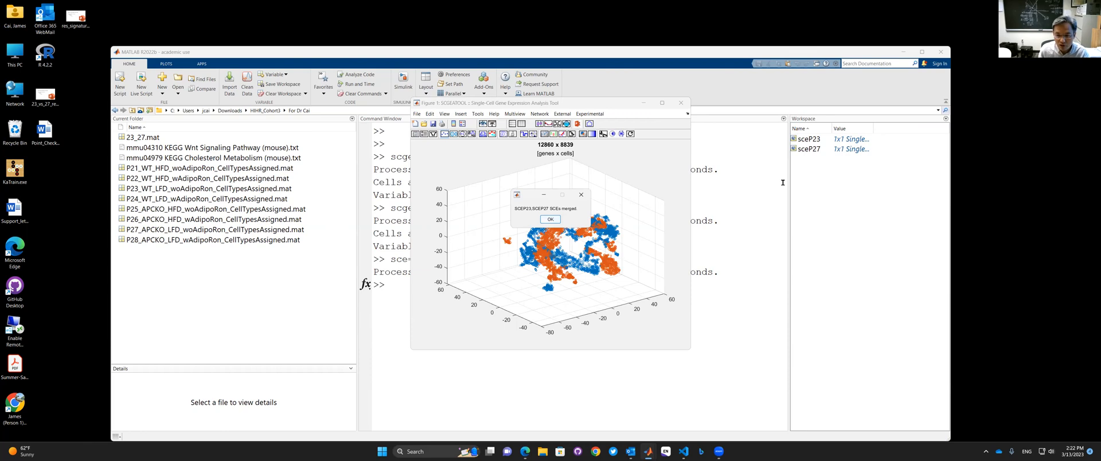
click(549, 220)
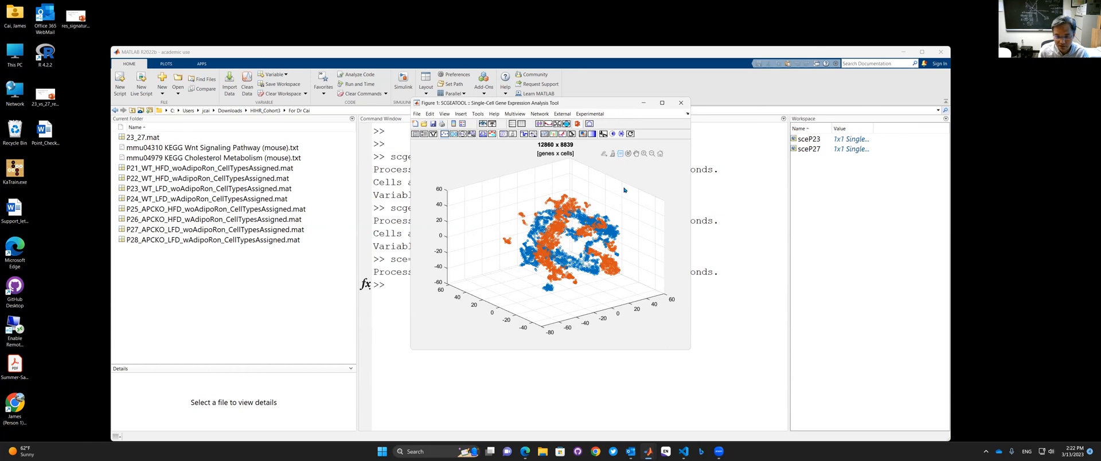
- Group and colour the merged cells by Cell Type
click(628, 154)
drag(609, 175, 551, 196)
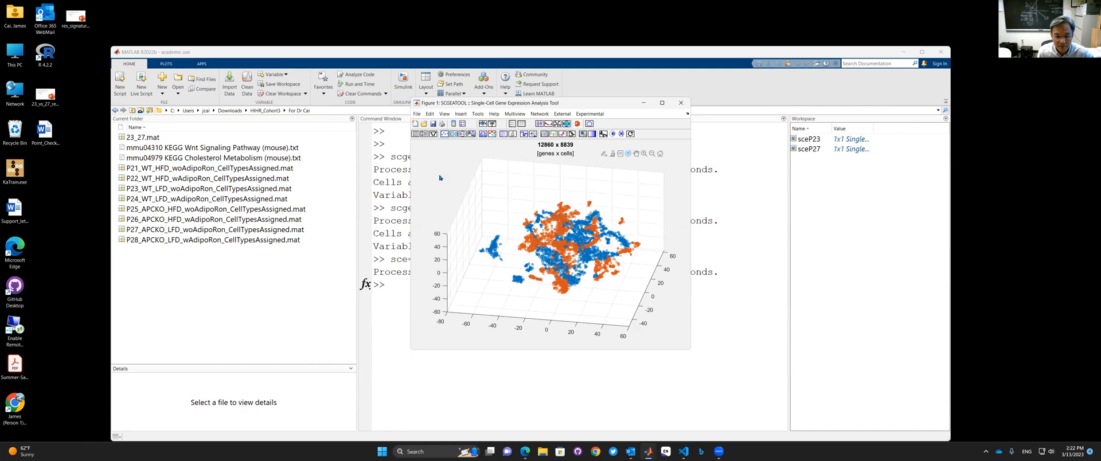
click(442, 135)
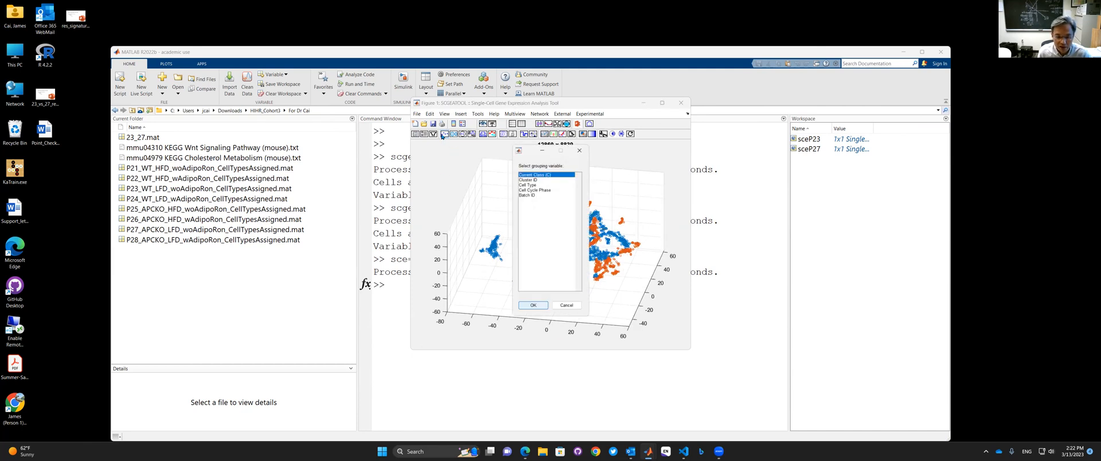
click(538, 186)
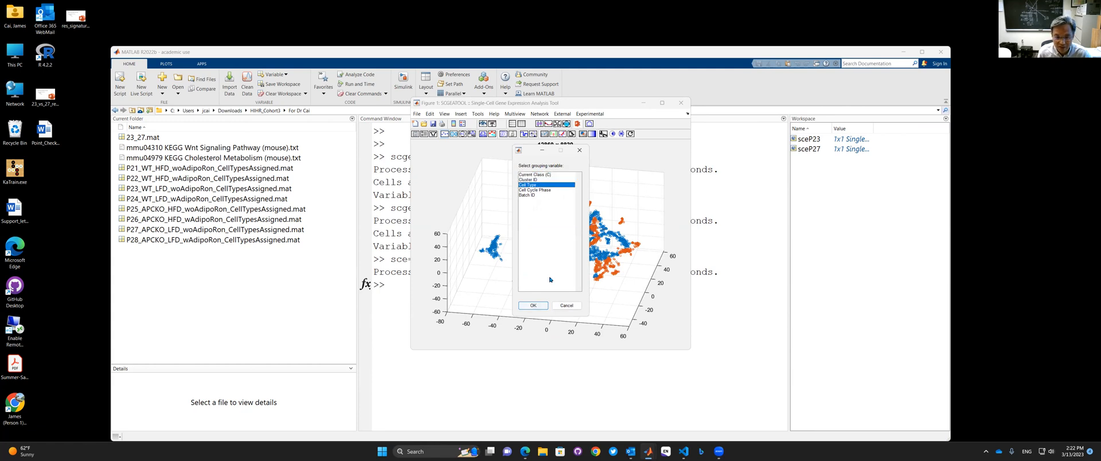
click(545, 305)
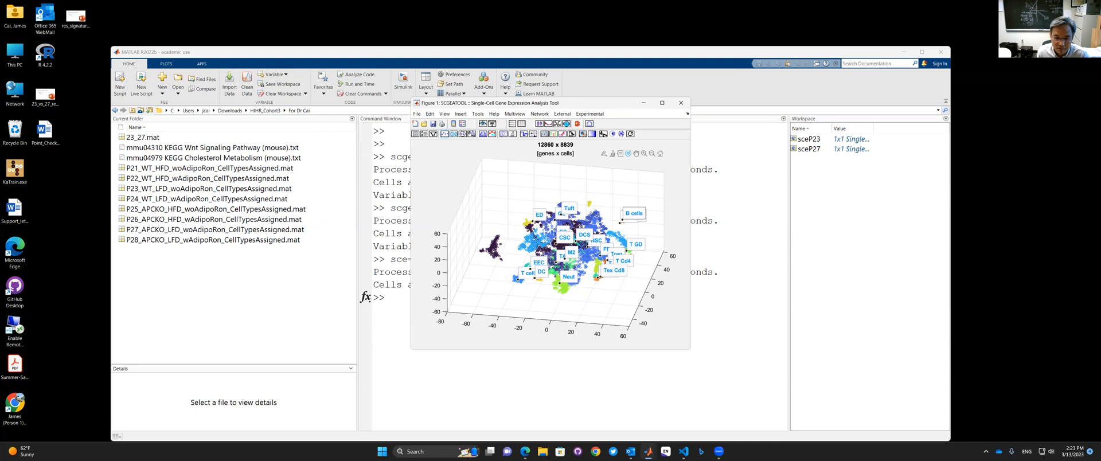
click(571, 135)
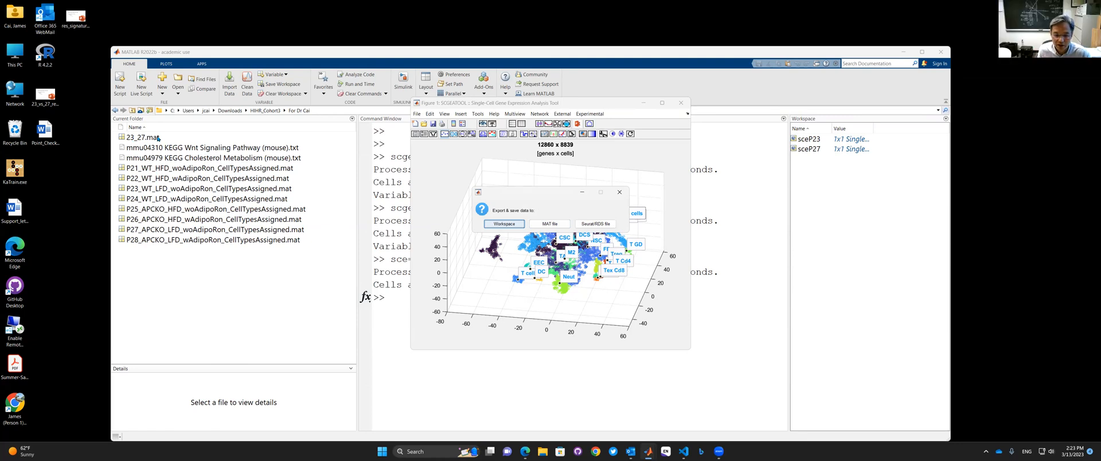
click(619, 192)
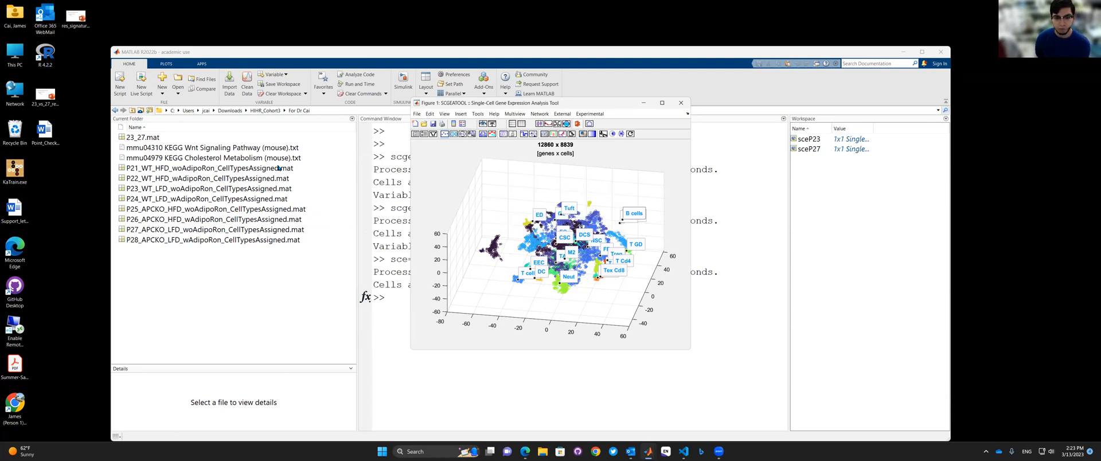
- Open mmu04310 KEGG Wnt Signaling Pathway (mouse).txt, select its entire gene list and return to the SCGEATOOL figure
click(270, 151)
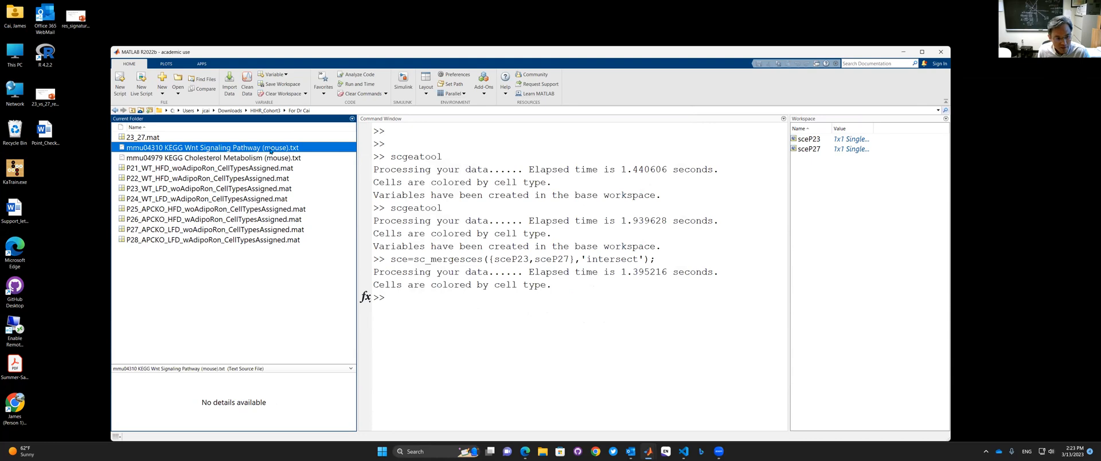
key(Return)
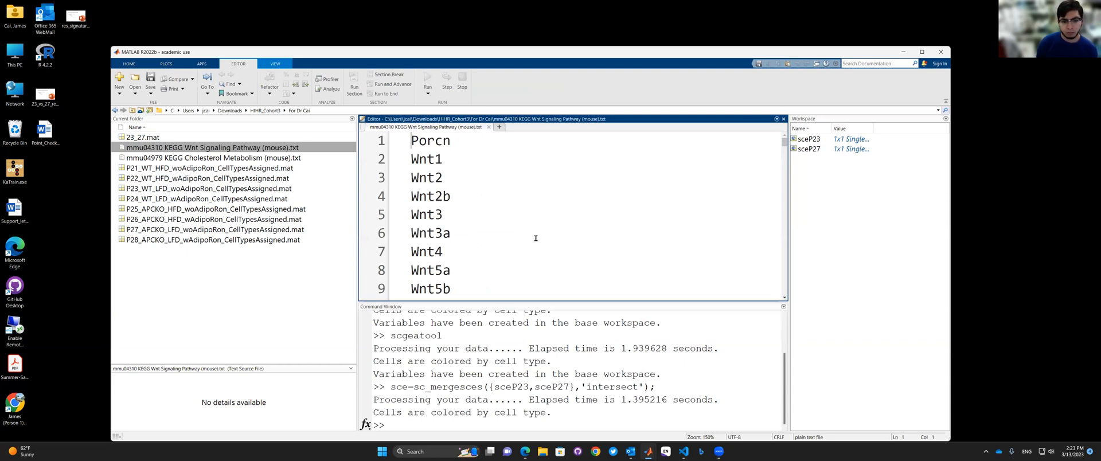
key(ctrl+a)
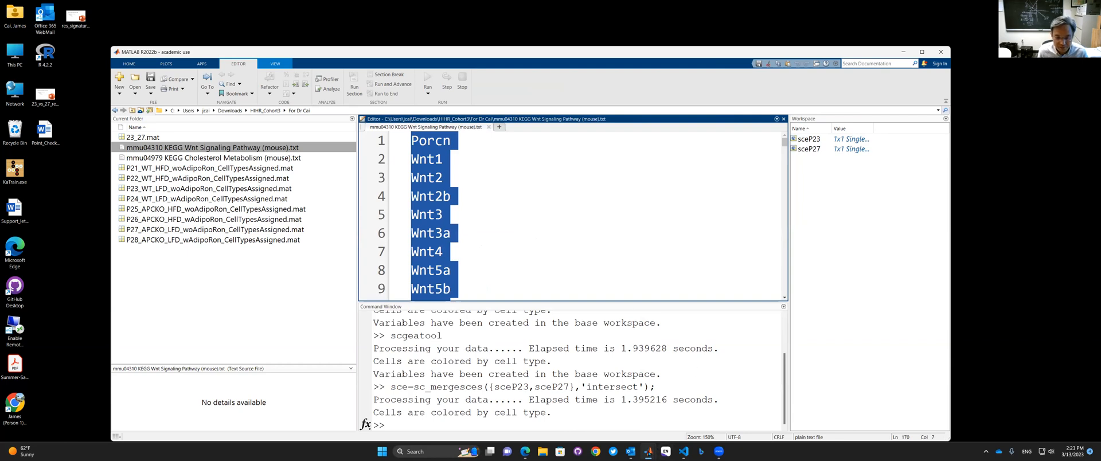
mouse_move(648, 452)
click(687, 425)
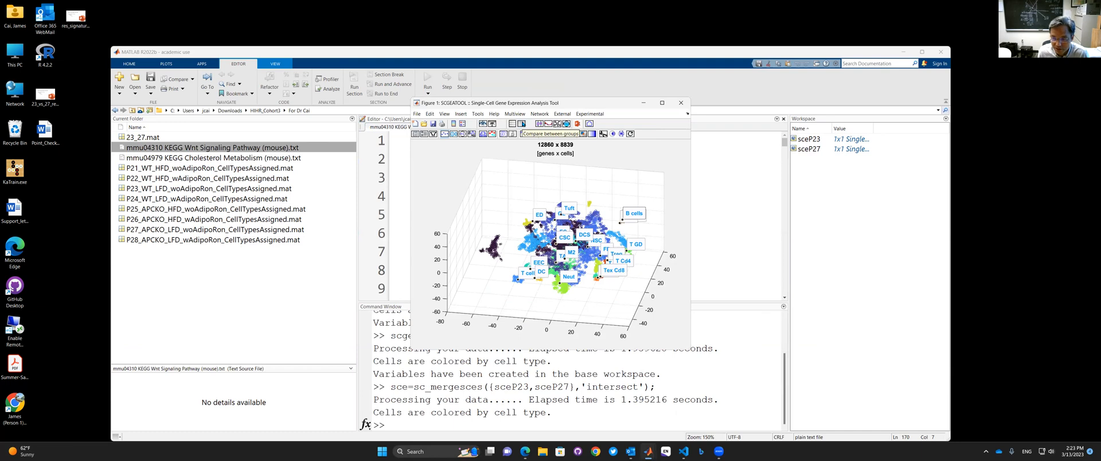
click(522, 127)
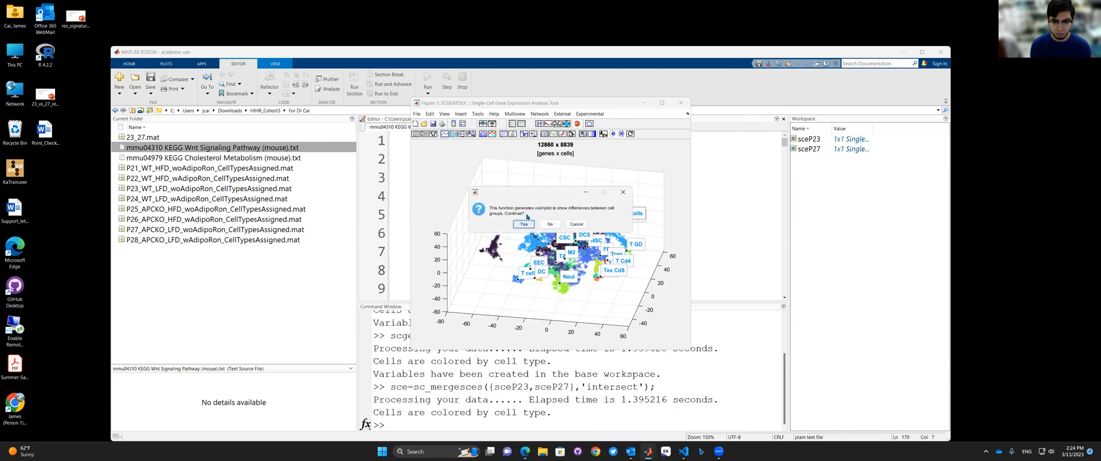
click(525, 224)
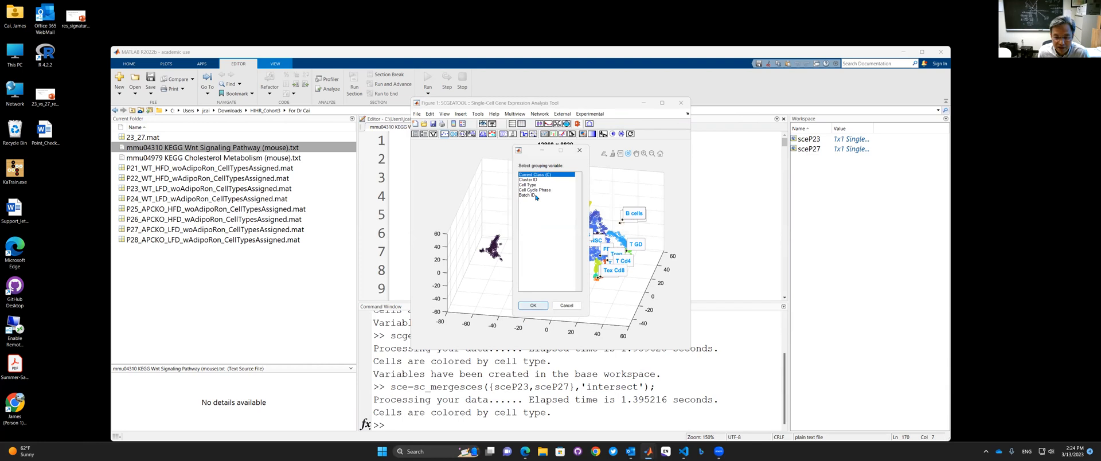
click(571, 307)
- Rename the first batch ID of the merged data as P23 and label the groups with text
click(471, 135)
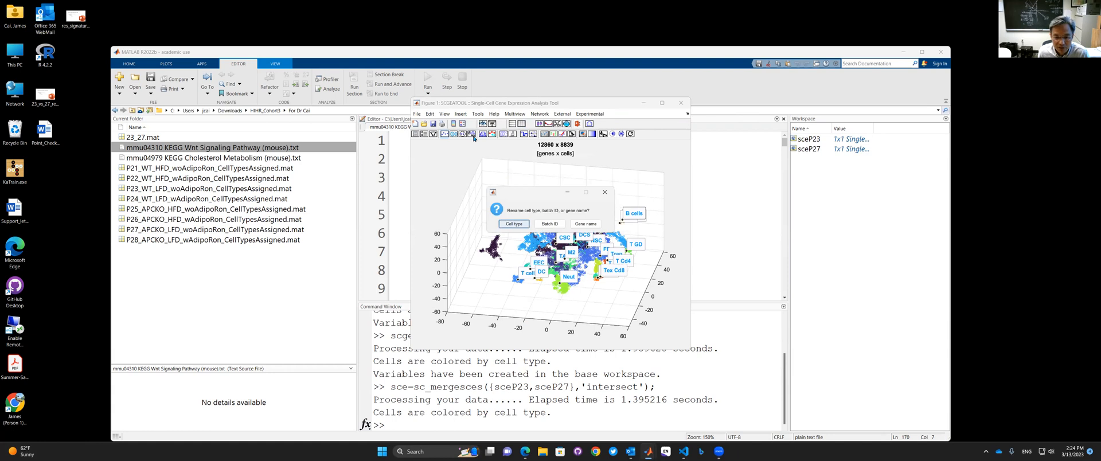
click(541, 225)
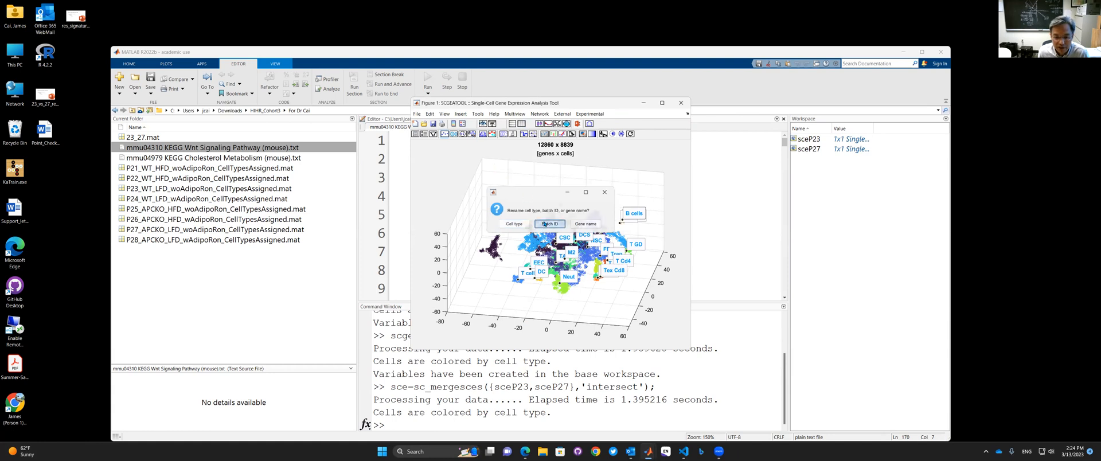
click(534, 305)
text(P23)
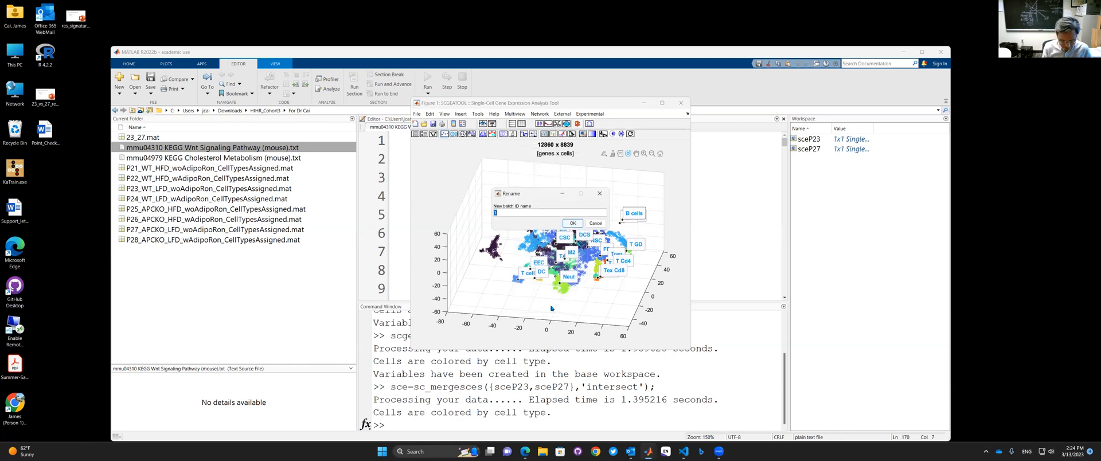
click(566, 224)
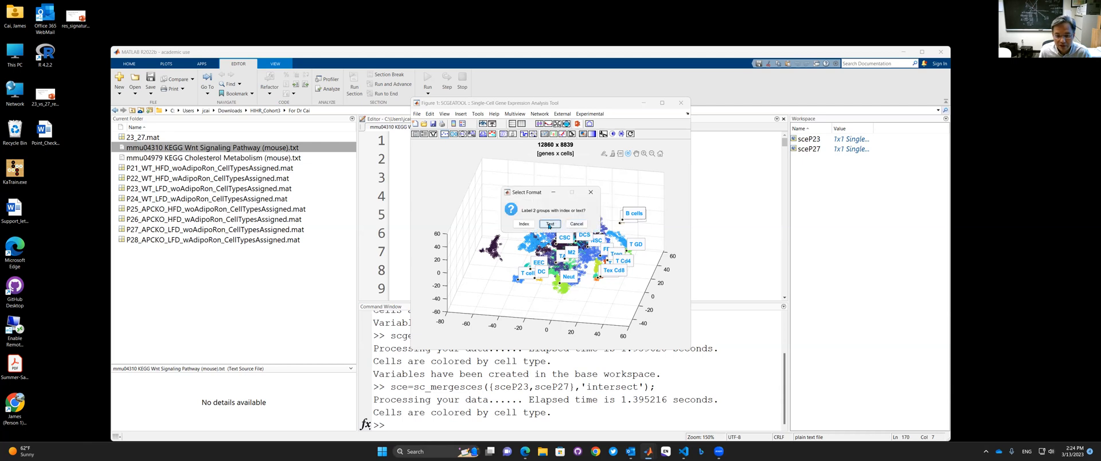
click(550, 224)
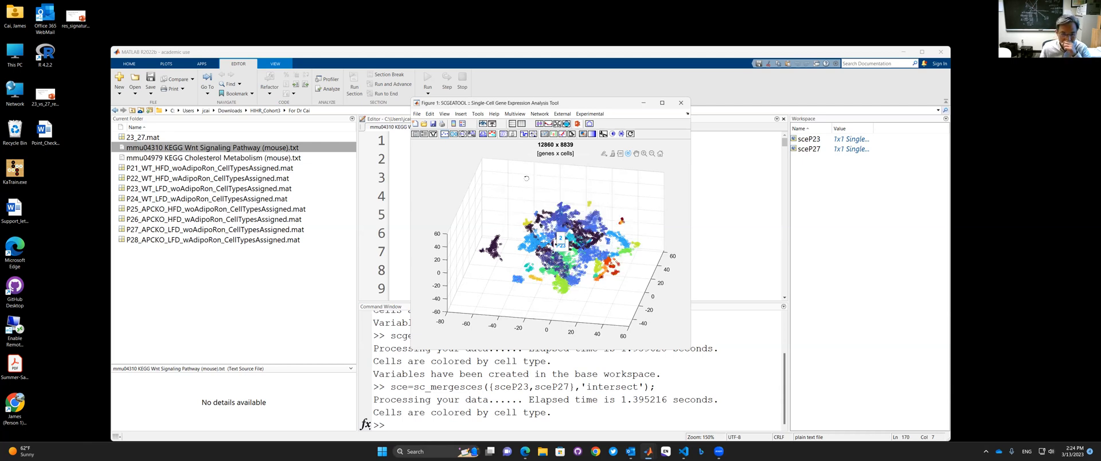
- Rename the remaining batch ID, 2, as P27
click(472, 134)
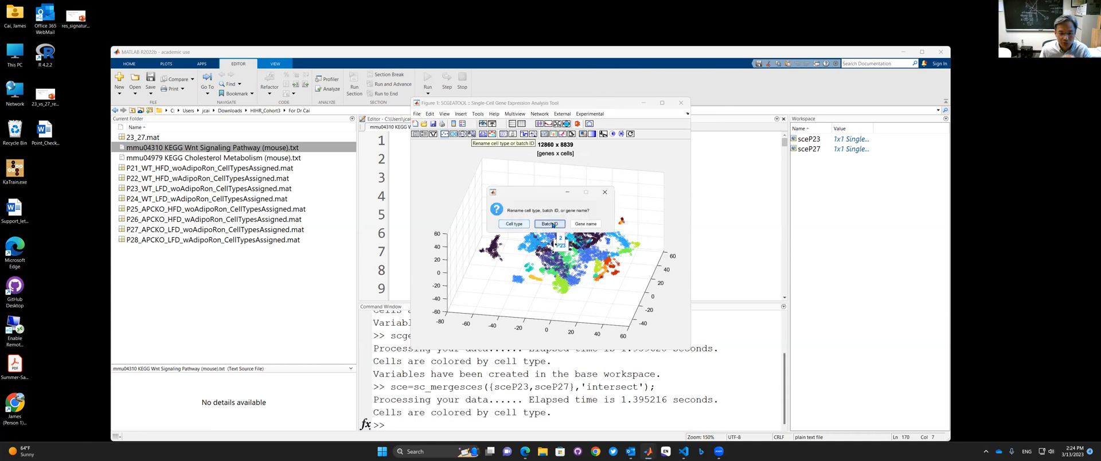
click(553, 224)
double_click(532, 179)
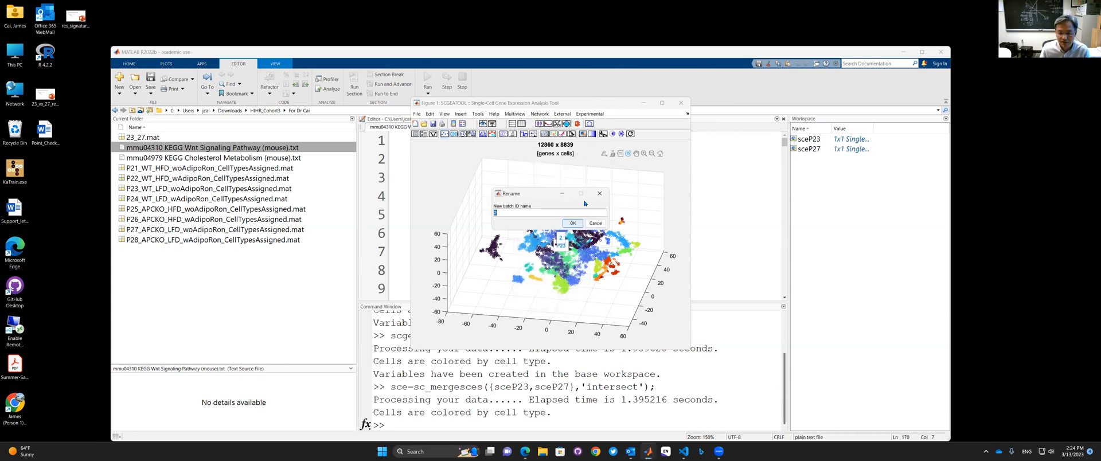
text(P27)
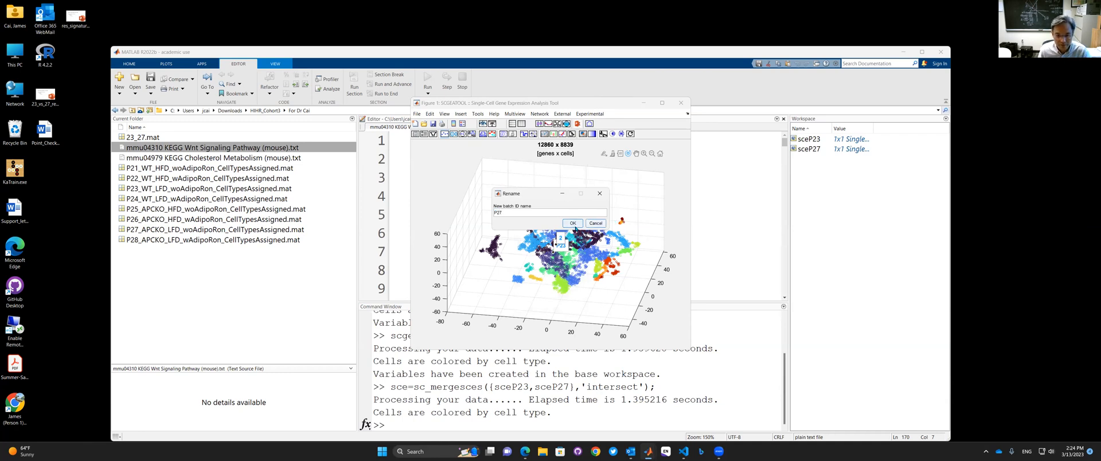
click(573, 224)
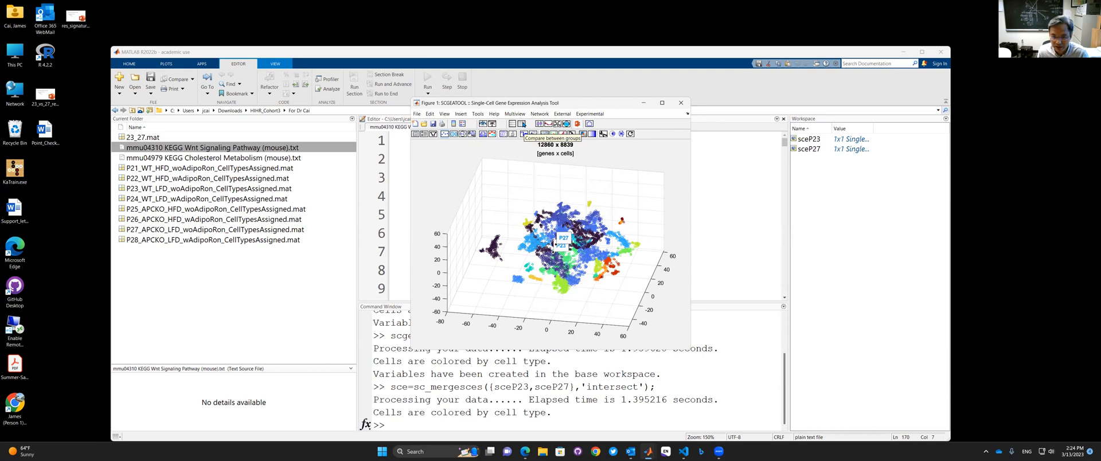
click(523, 124)
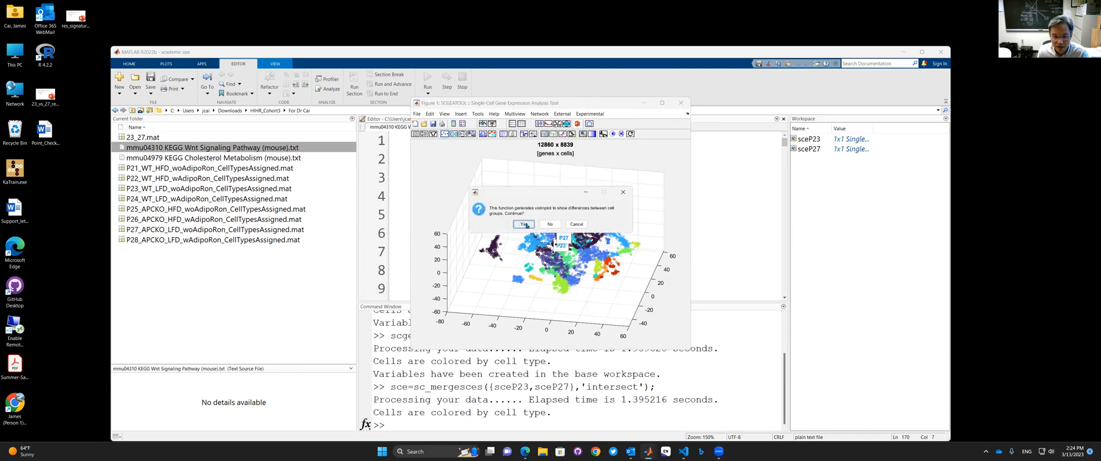
click(524, 224)
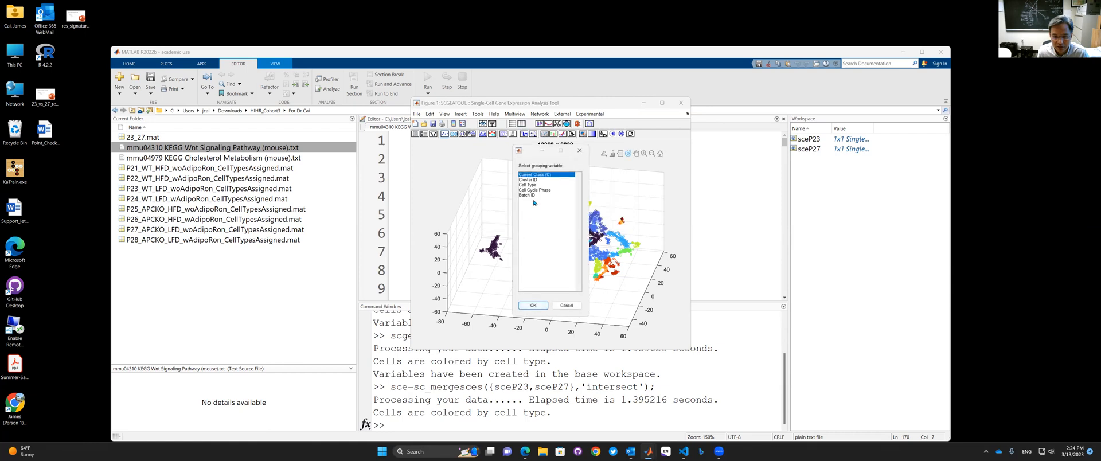
click(534, 196)
double_click(534, 195)
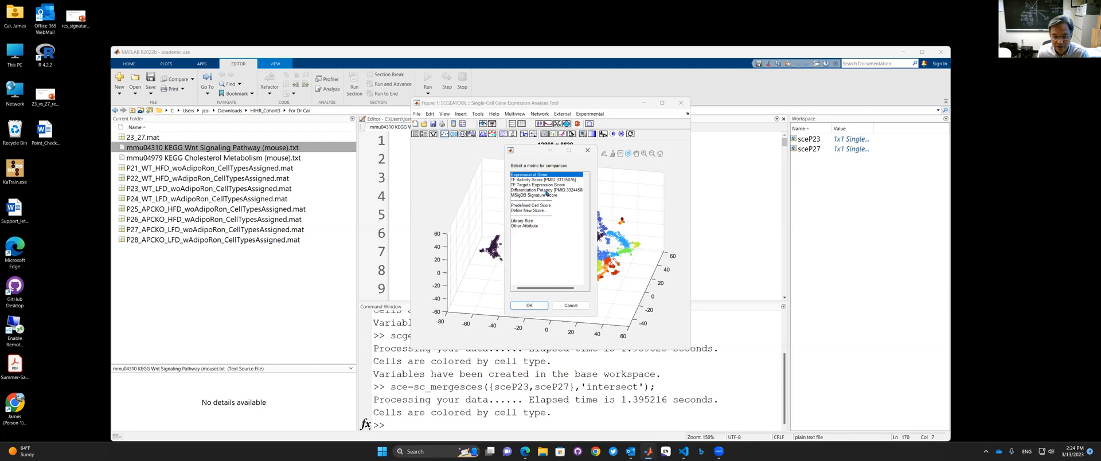
click(571, 305)
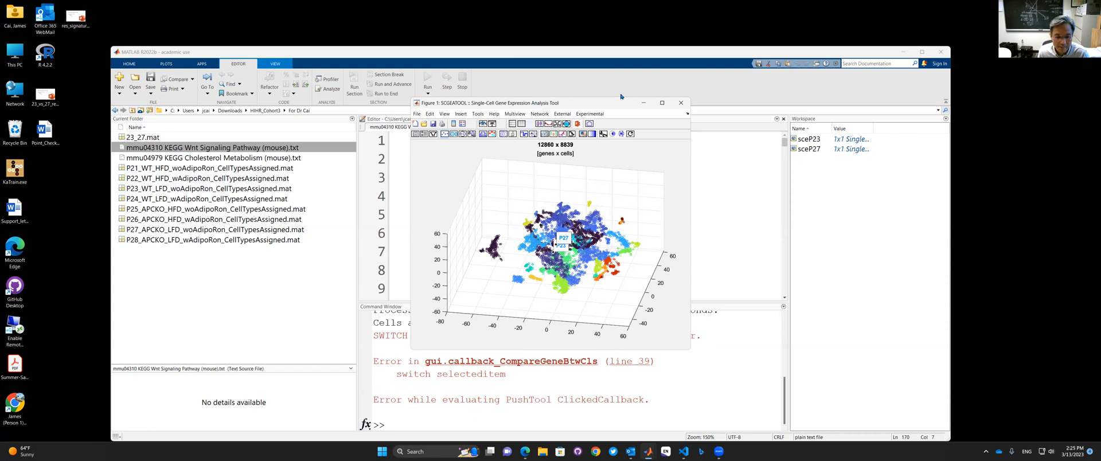
- Open the code at the error's line 39 and run line 37, [selecteditem] = gui.i_selectcellscore;, with Expression of Gene as metric
drag(607, 103, 759, 65)
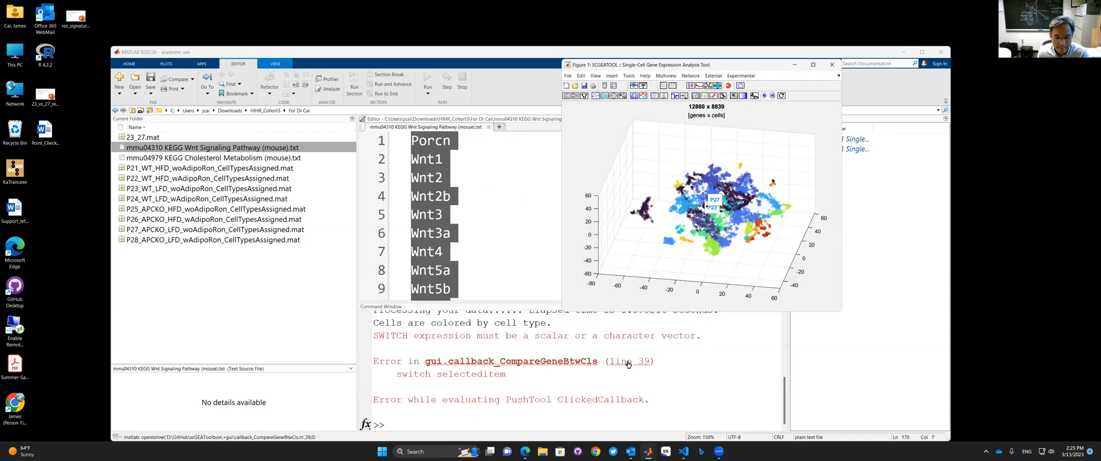
click(627, 363)
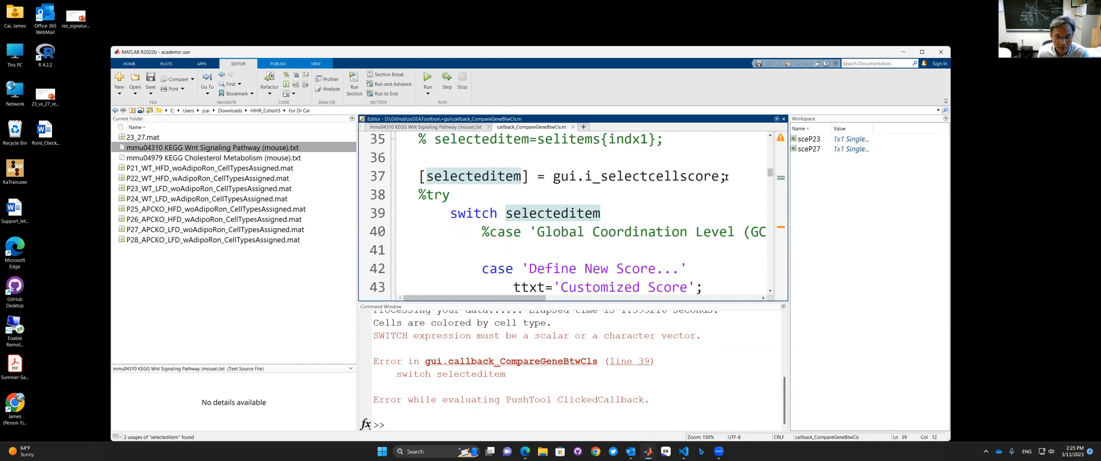
mouse_move(727, 176)
mouse_down()
mouse_move(455, 177)
mouse_move(726, 178)
mouse_up()
key(ctrl+c)
click(434, 177)
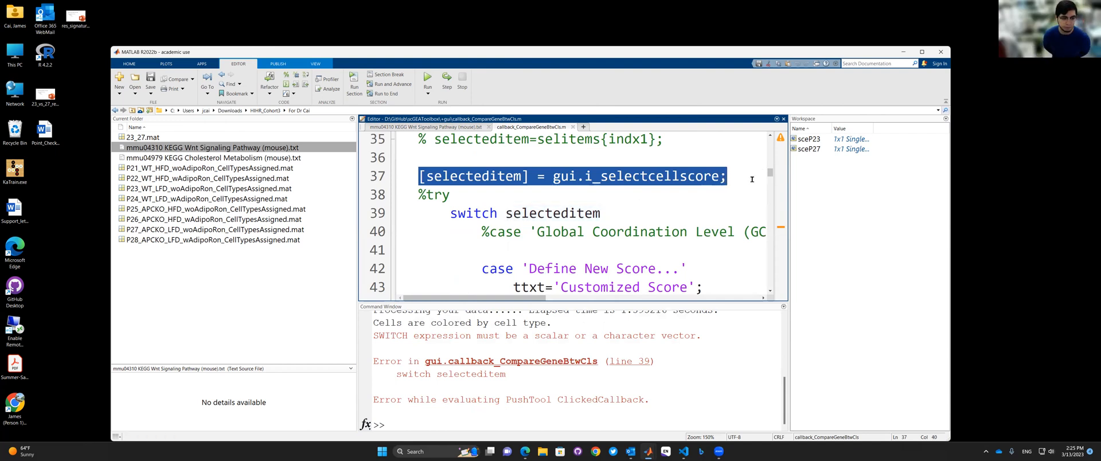
key(F9)
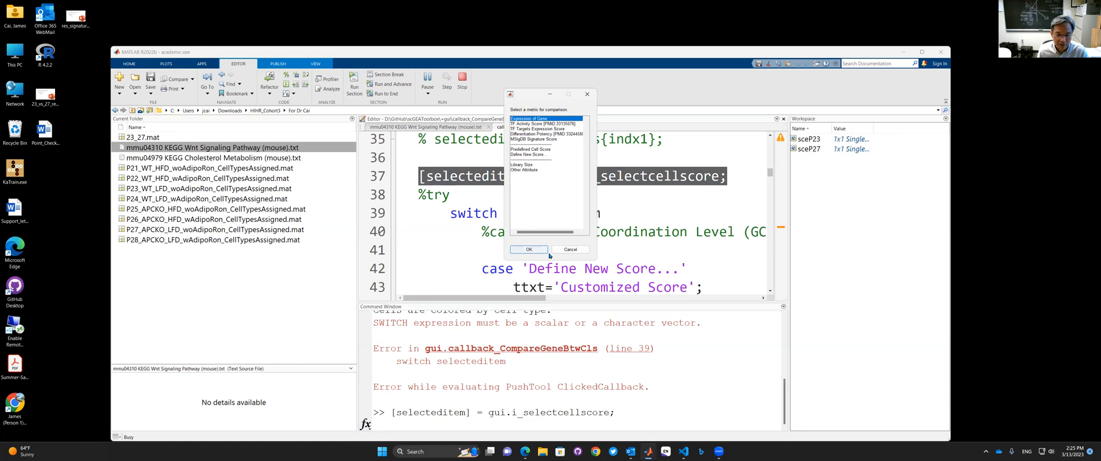
click(535, 251)
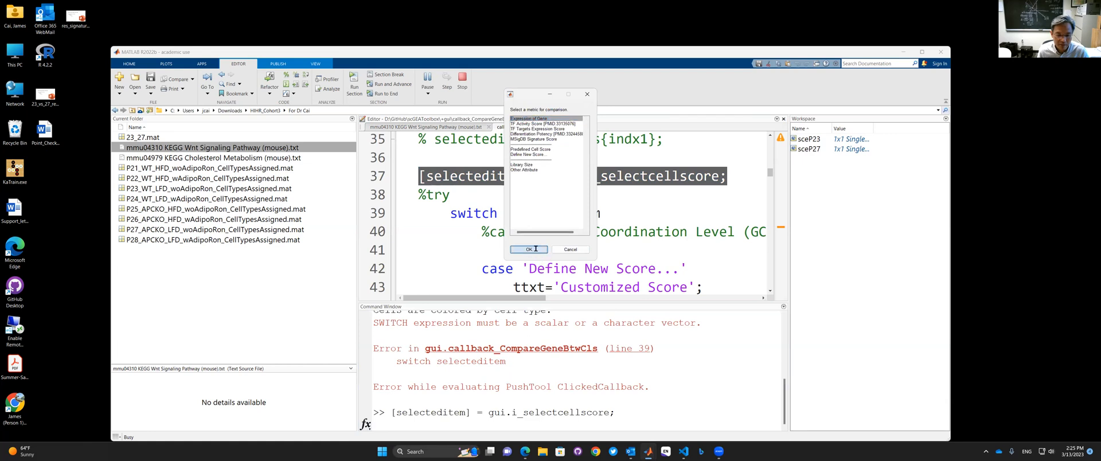
- Rerun [selecteditem] = gui.i_selectcellscore without the semicolon to display its output, choosing Predefined Cell Score as metric
key(Up)
key(Up)
key(Return)
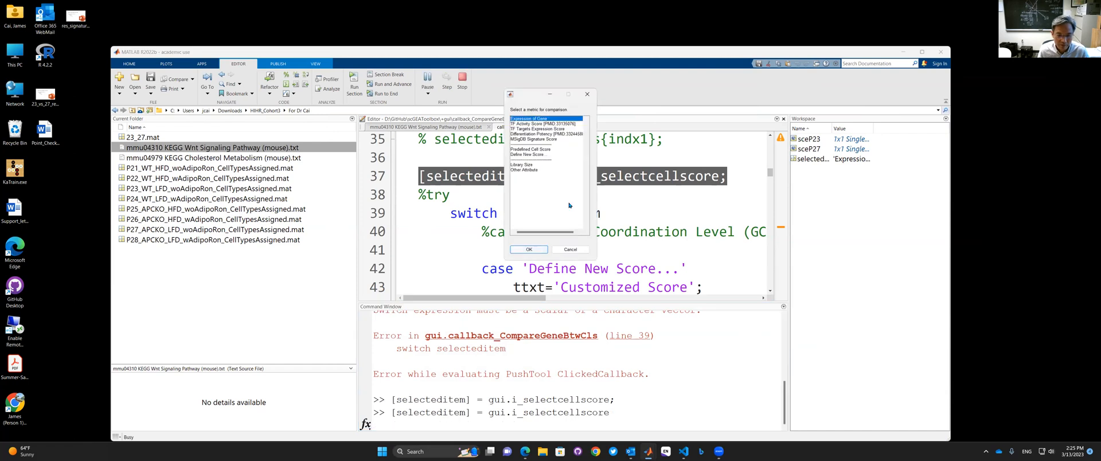
click(538, 149)
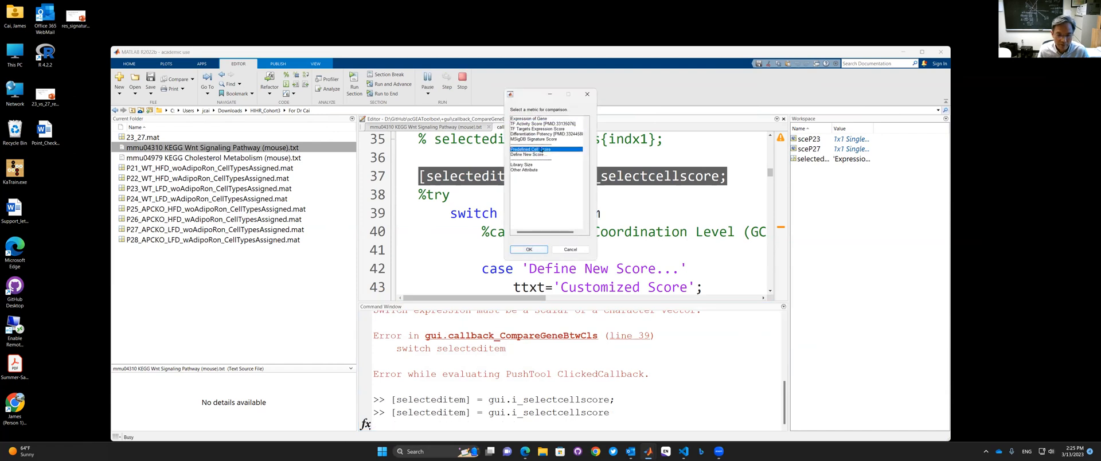
click(529, 249)
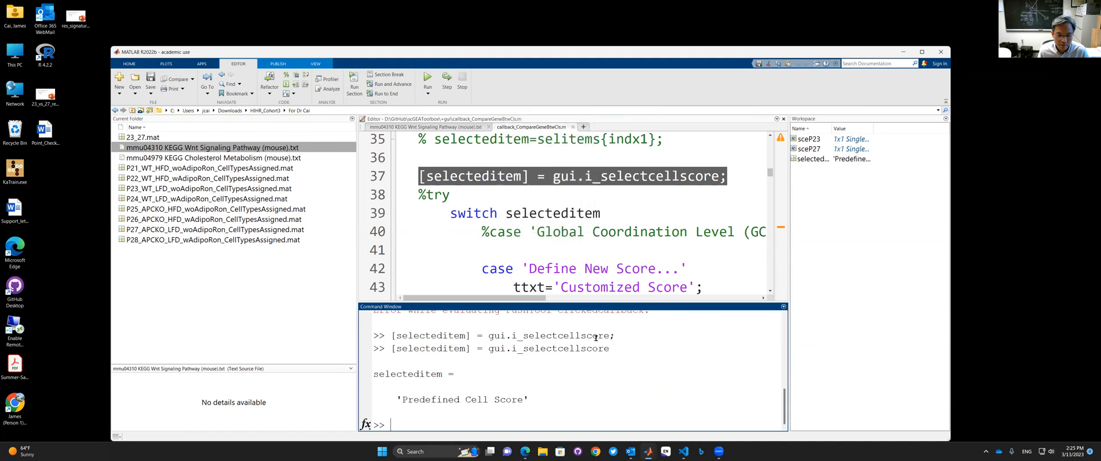
click(625, 234)
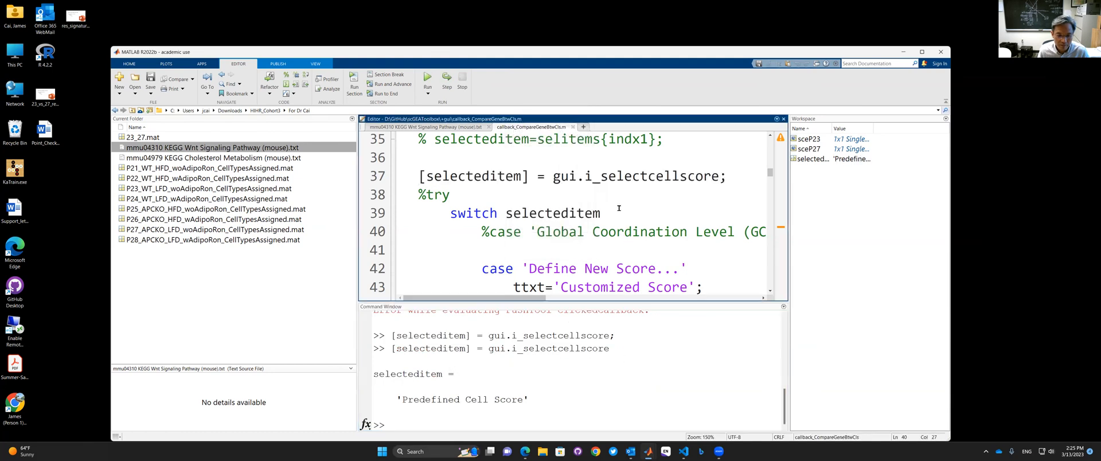
mouse_move(648, 451)
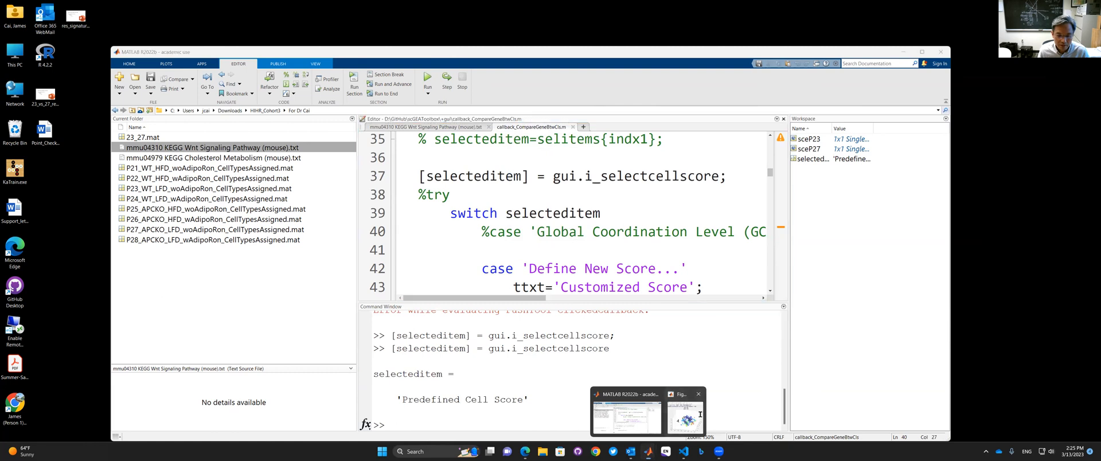
click(688, 412)
click(672, 86)
click(676, 186)
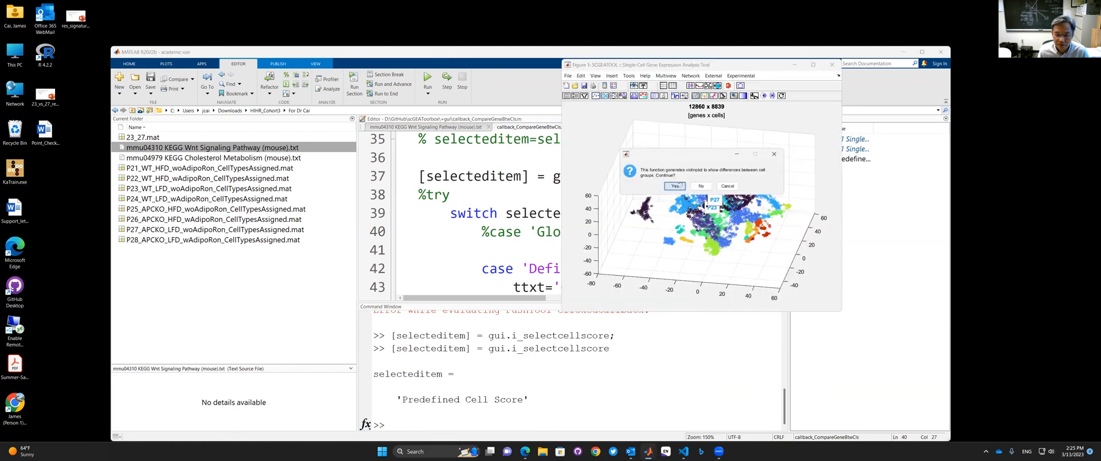
click(682, 157)
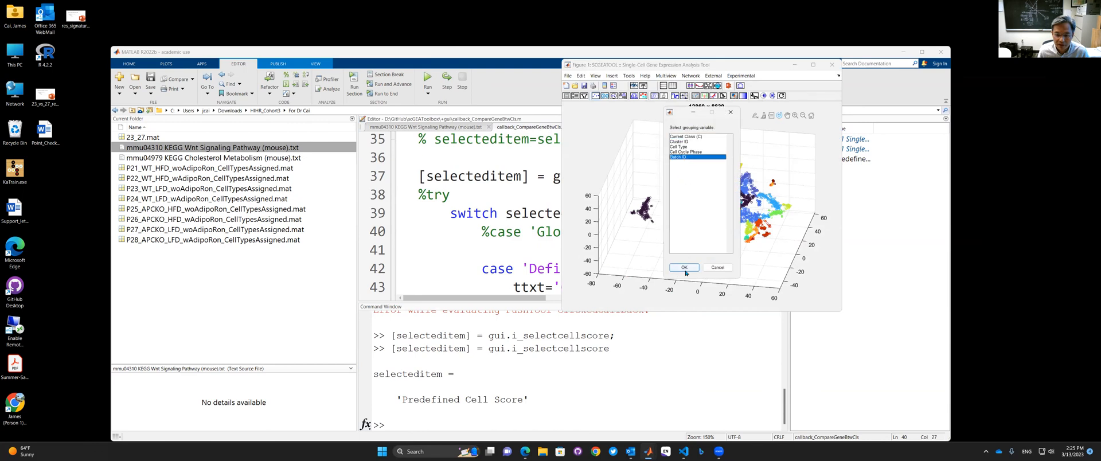
click(684, 268)
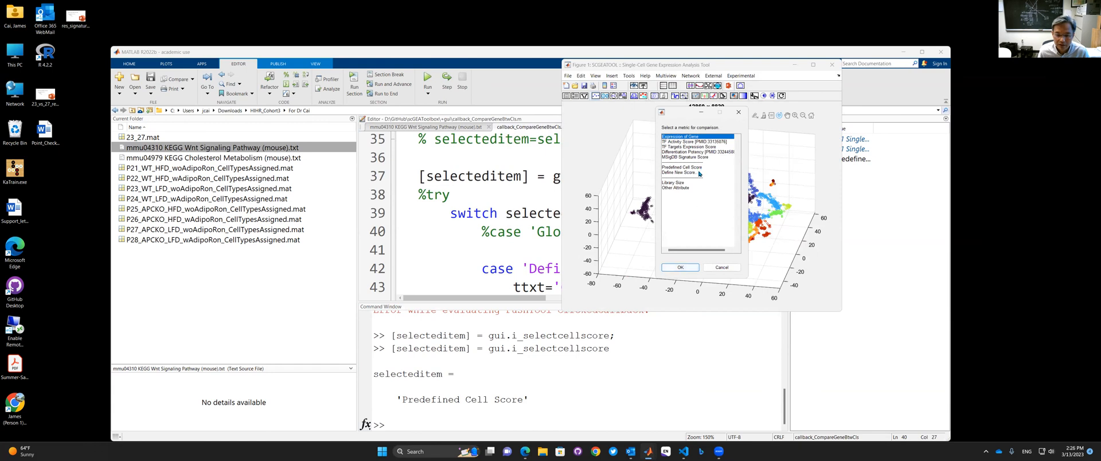
click(697, 172)
click(681, 267)
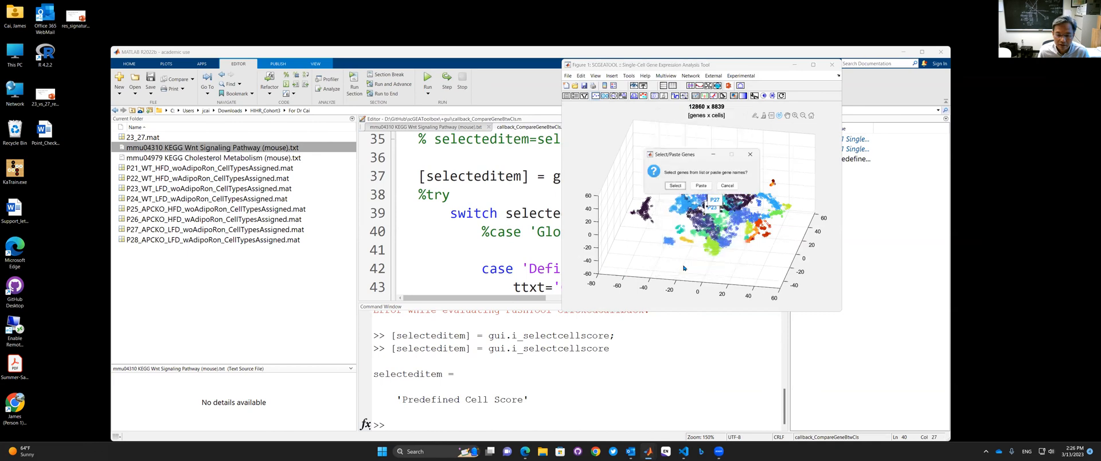
click(700, 186)
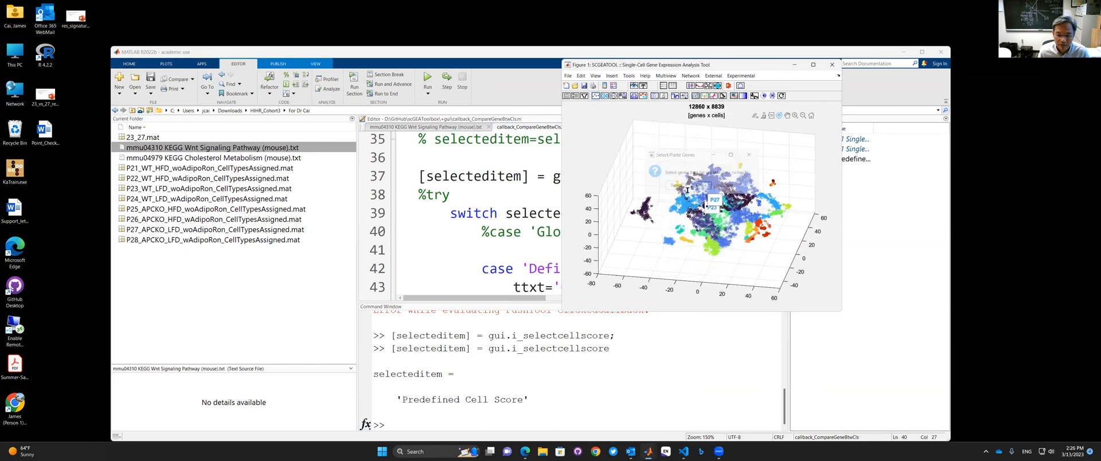
key(ctrl+a)
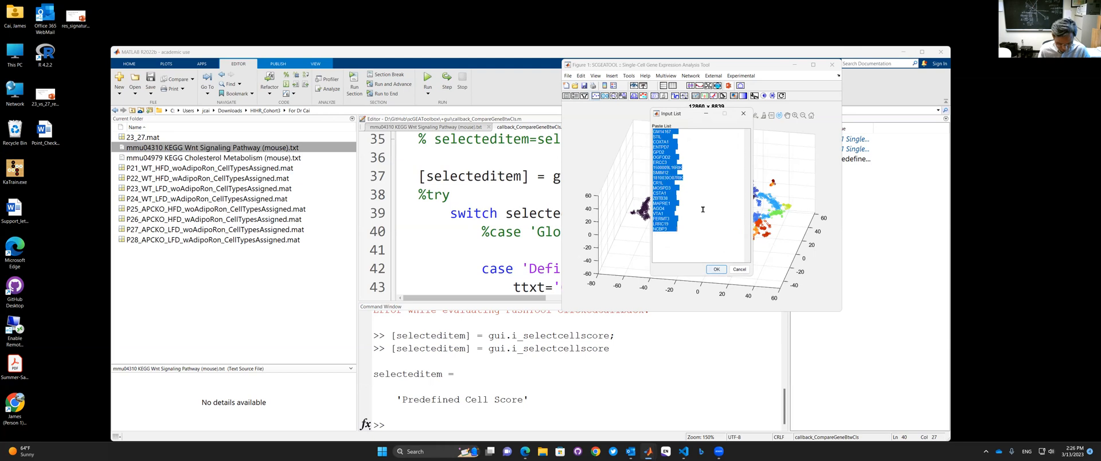
key(ctrl+v)
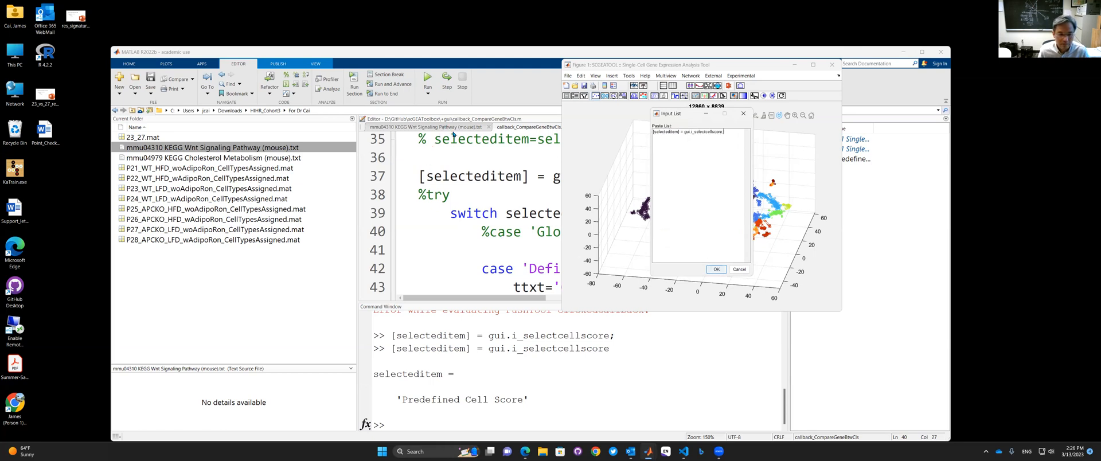
click(741, 269)
click(699, 186)
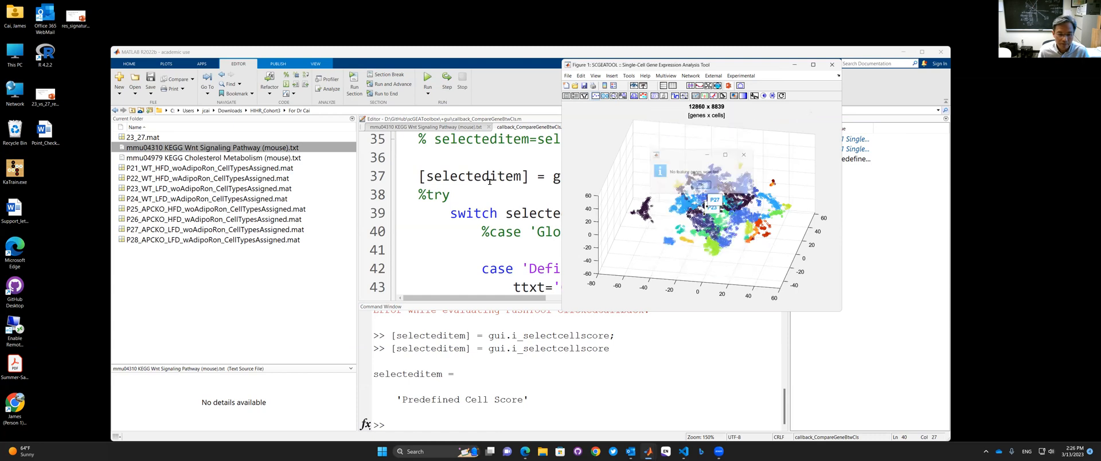
- Copy the mmu04310 KEGG Wnt gene list and start a comparison between groups in the SCGEATOOL figure, grouped by Batch ID
click(421, 127)
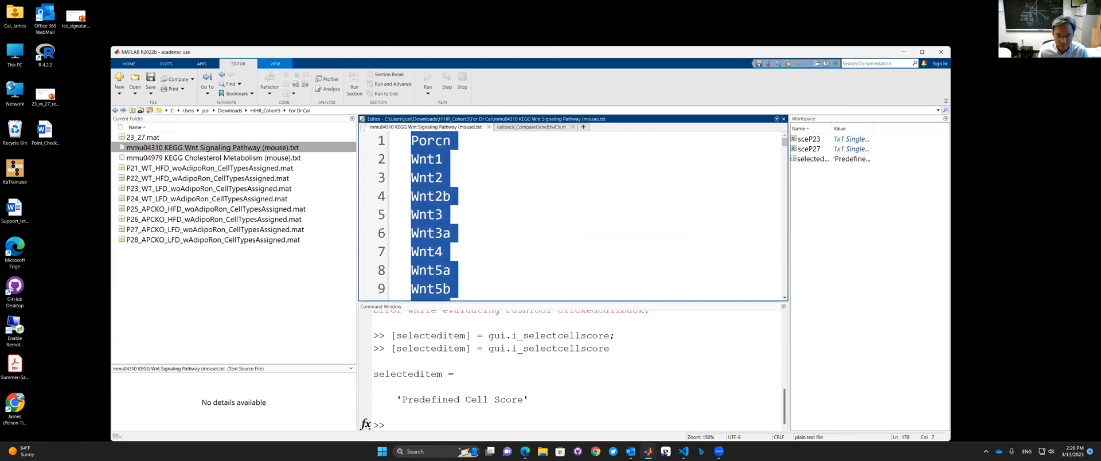
mouse_move(655, 453)
click(682, 420)
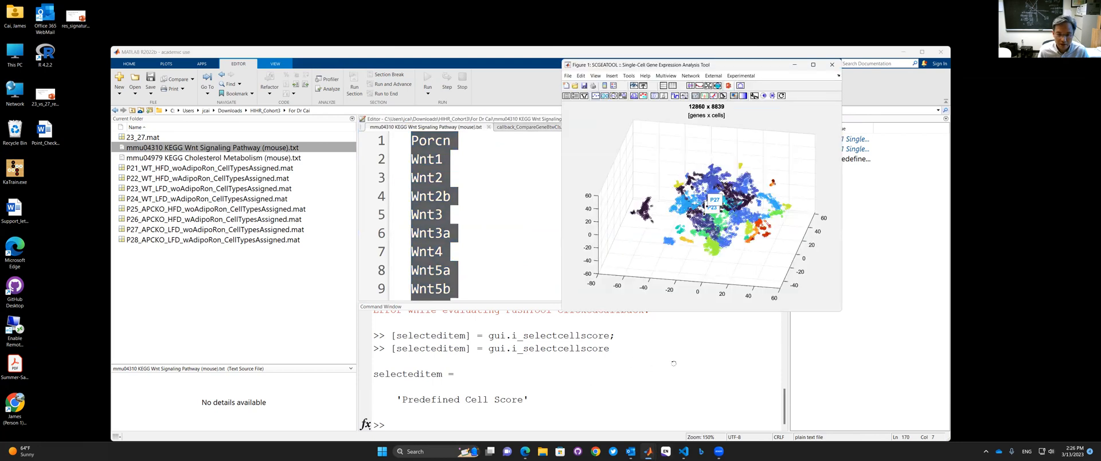
click(673, 87)
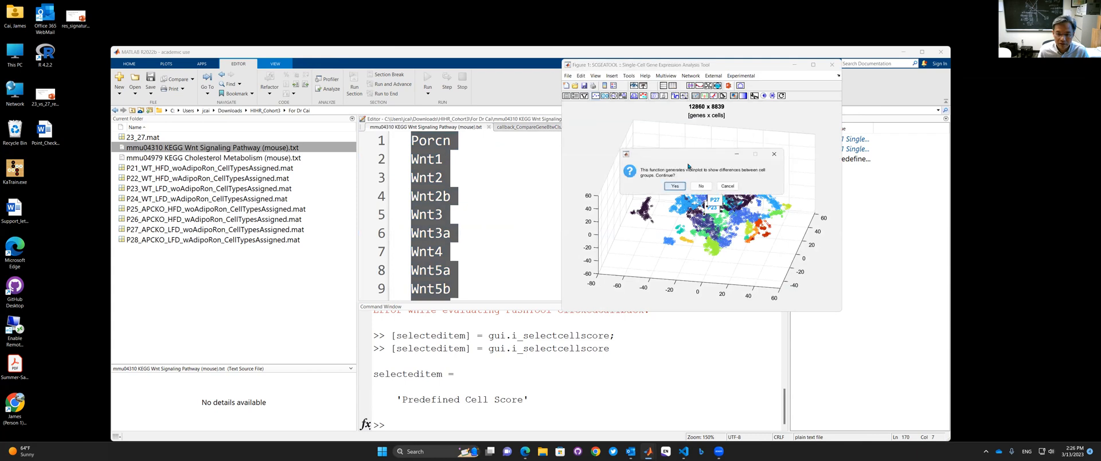
click(682, 187)
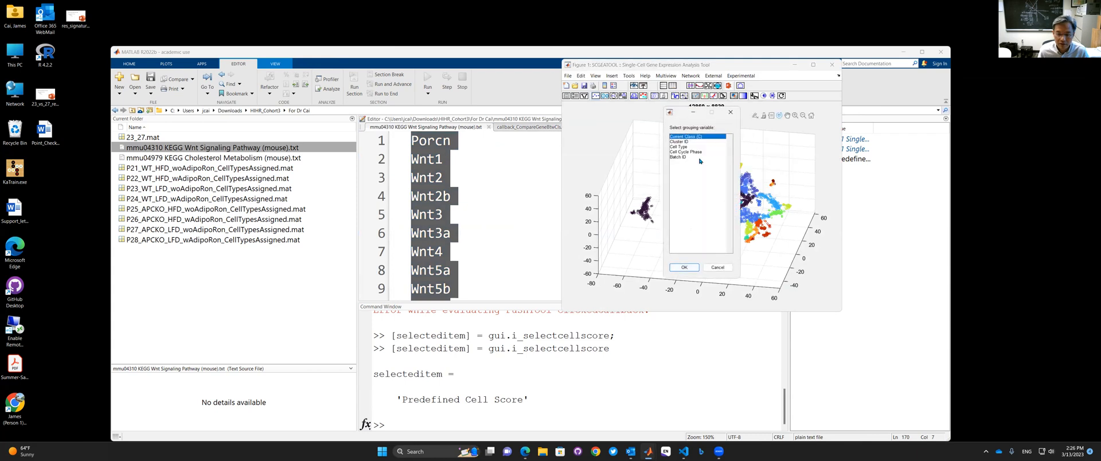
double_click(698, 157)
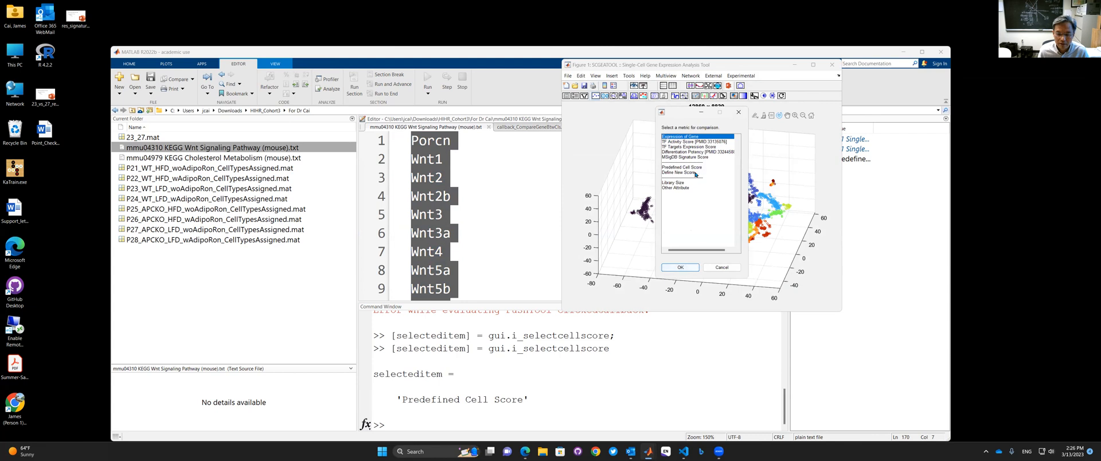
- Define a new score from the pasted Wnt gene list, compute it with UCell as a violin plot, and close the plot
click(696, 172)
double_click(696, 173)
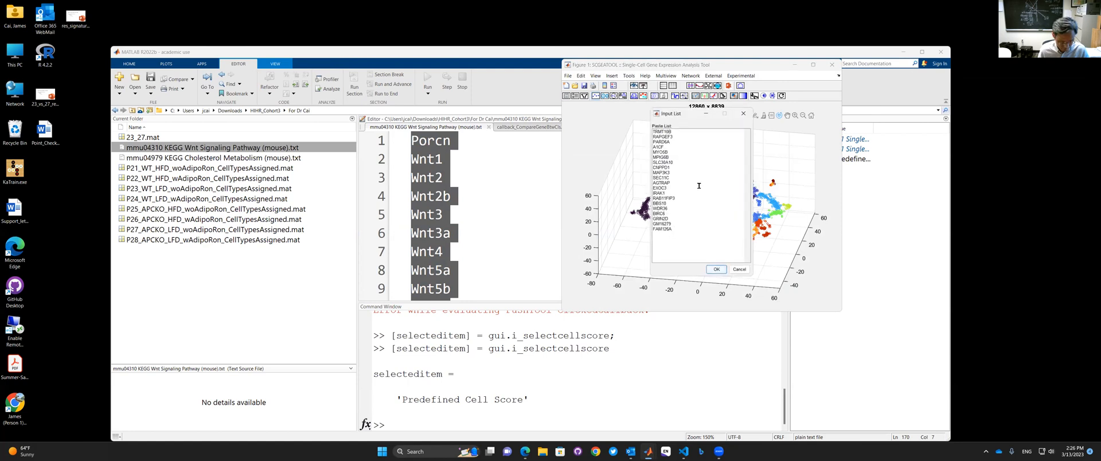
key(ctrl+a)
key(ctrl+v)
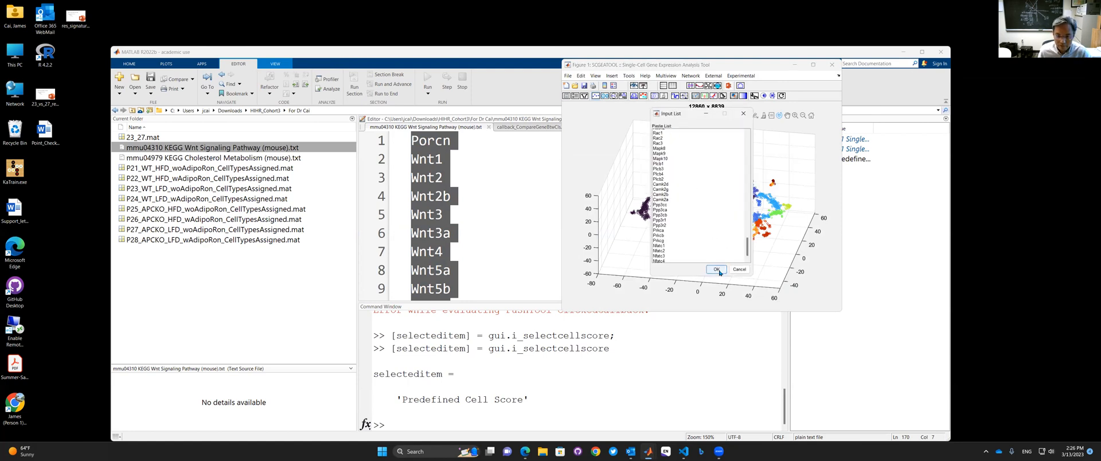
click(717, 270)
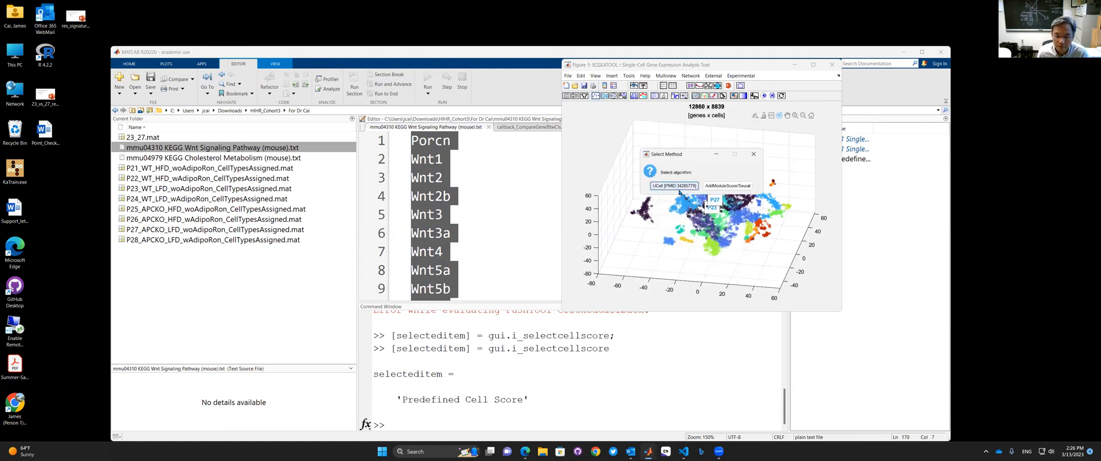
click(680, 185)
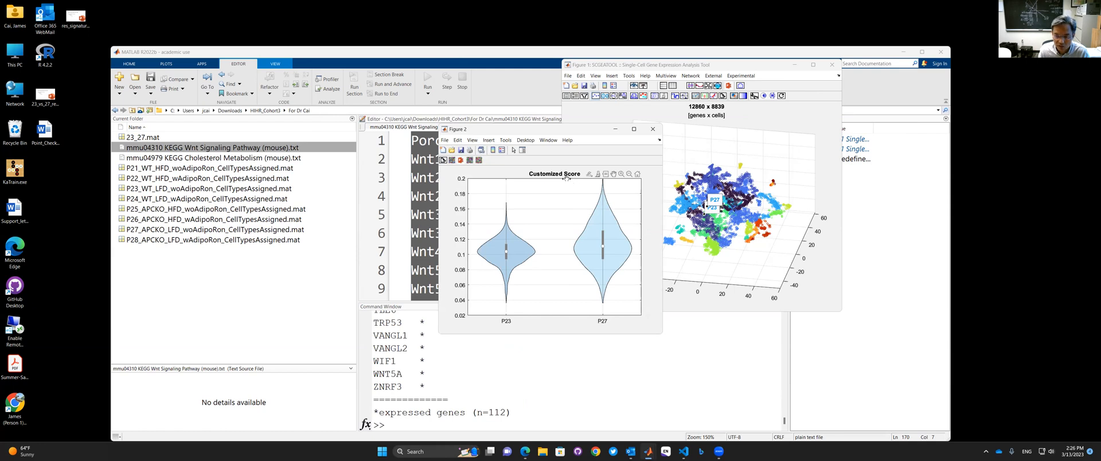
click(653, 129)
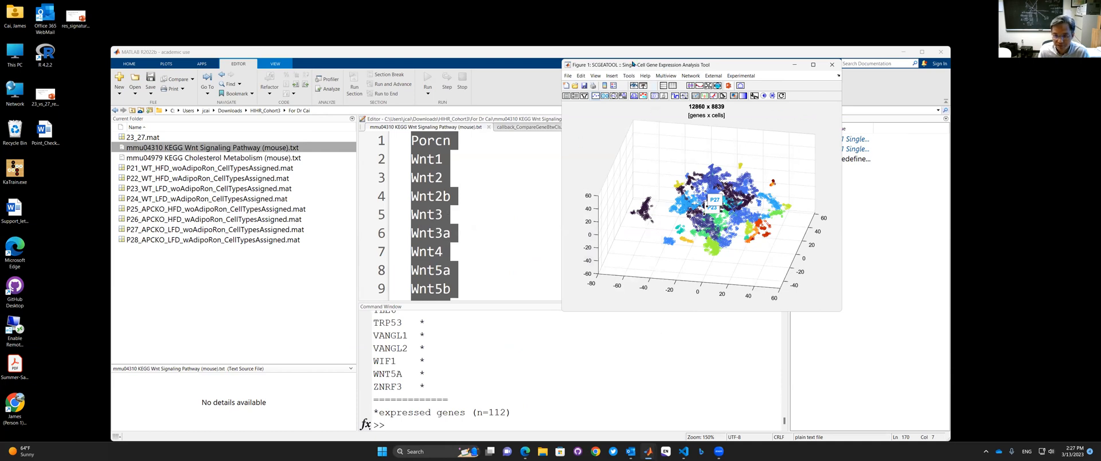
- Start a violin plot comparison between cell groups for all cells, grouped by Batch ID, with Define New Score as the metric
drag(633, 64, 528, 61)
click(569, 82)
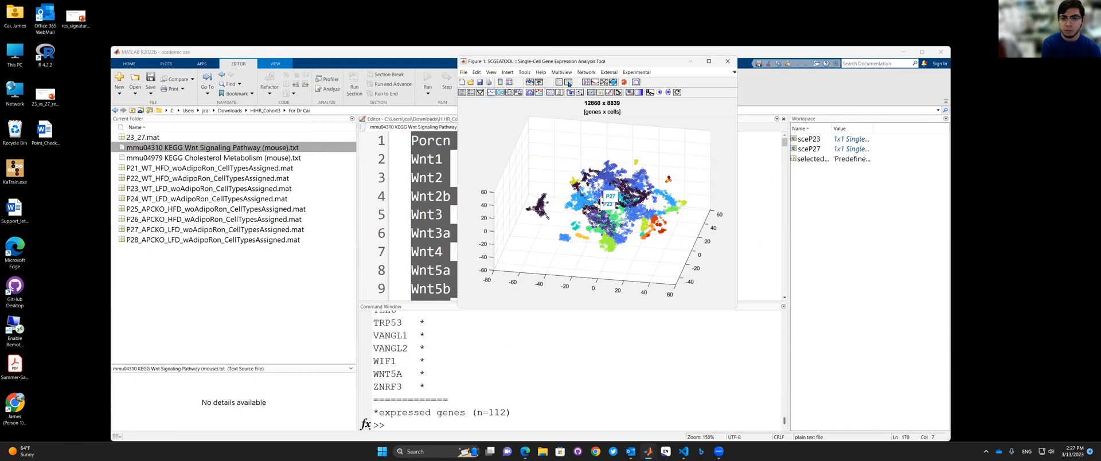
click(571, 182)
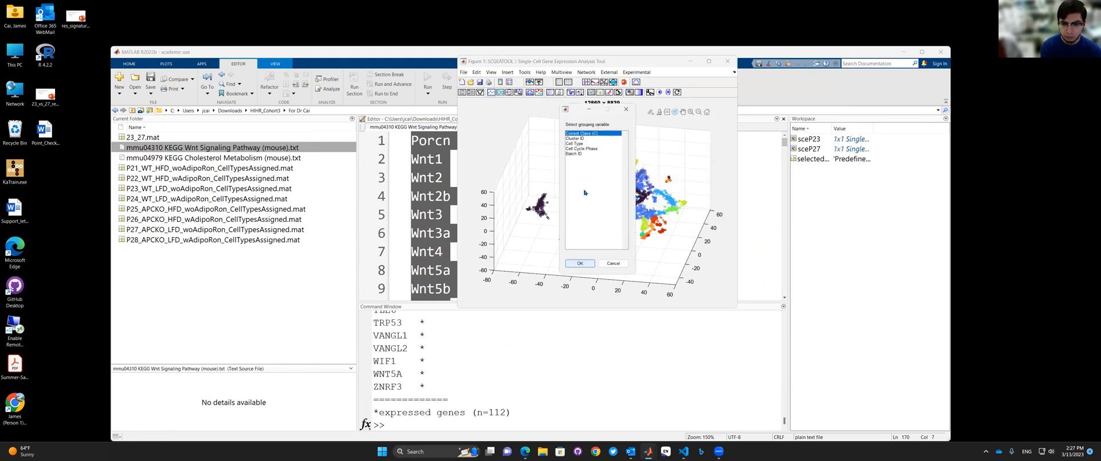
click(580, 154)
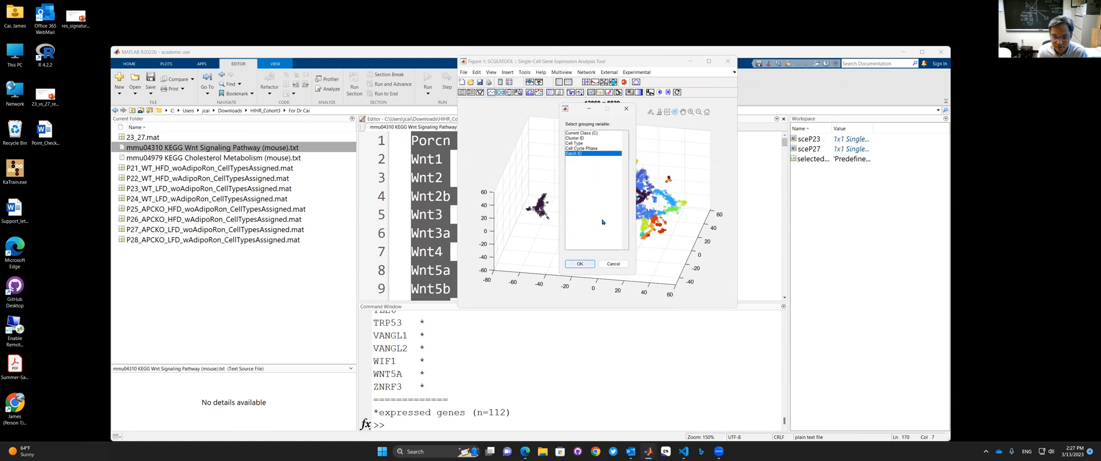
click(579, 264)
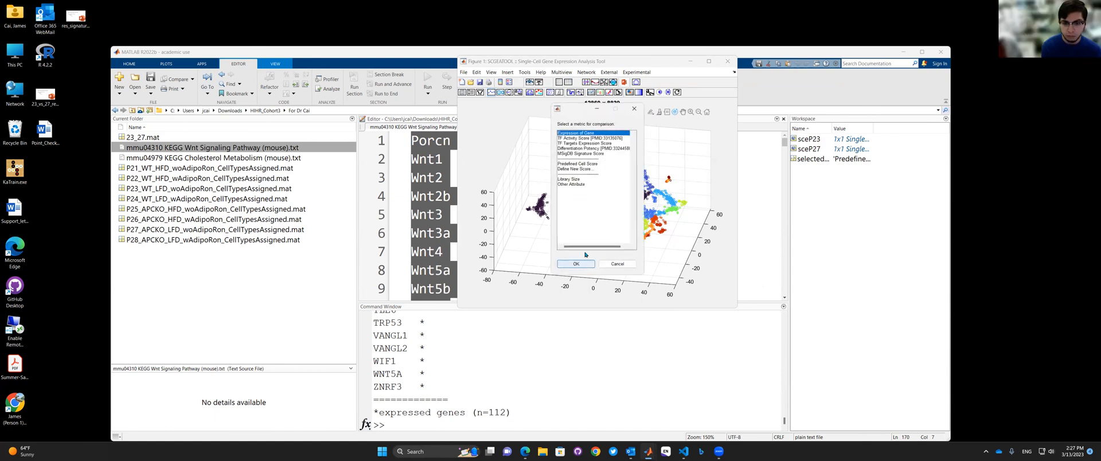
click(590, 170)
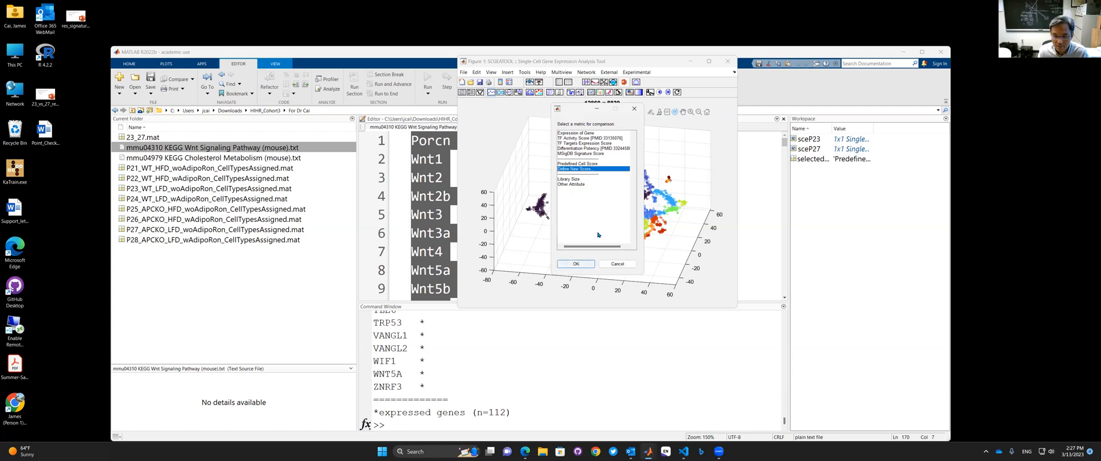
click(576, 264)
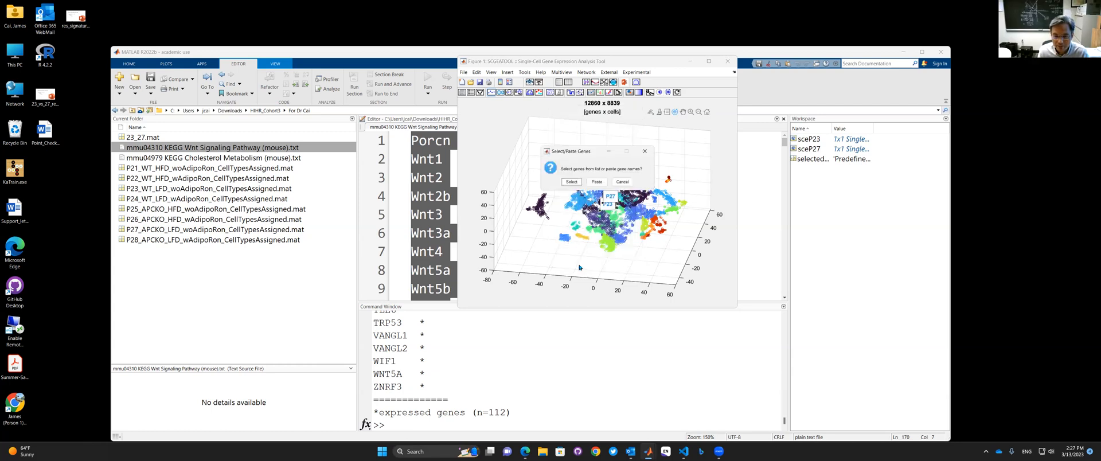
- Replace the sample genes with the copied Wnt gene list, compute the score with UCell as a violin plot, and close the plot
click(597, 182)
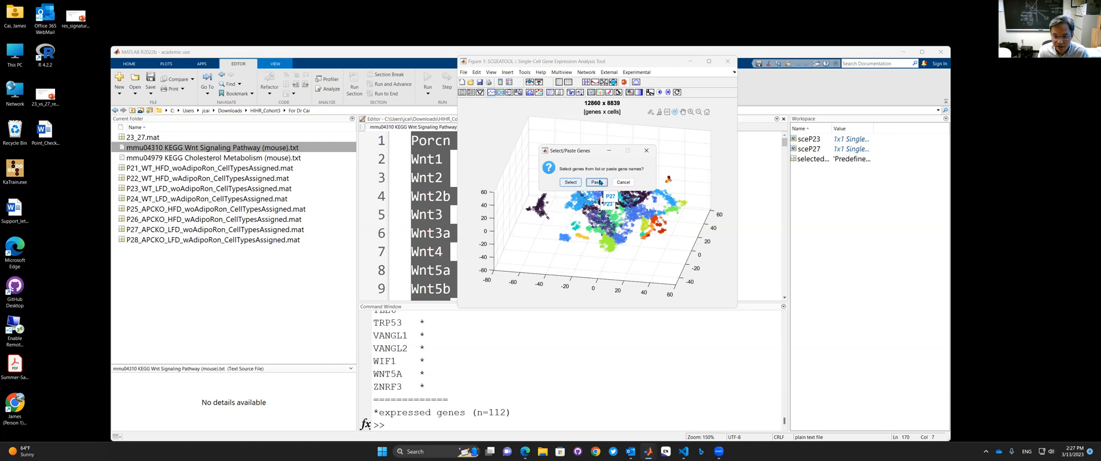
key(ctrl+a)
key(Delete)
key(ctrl+v)
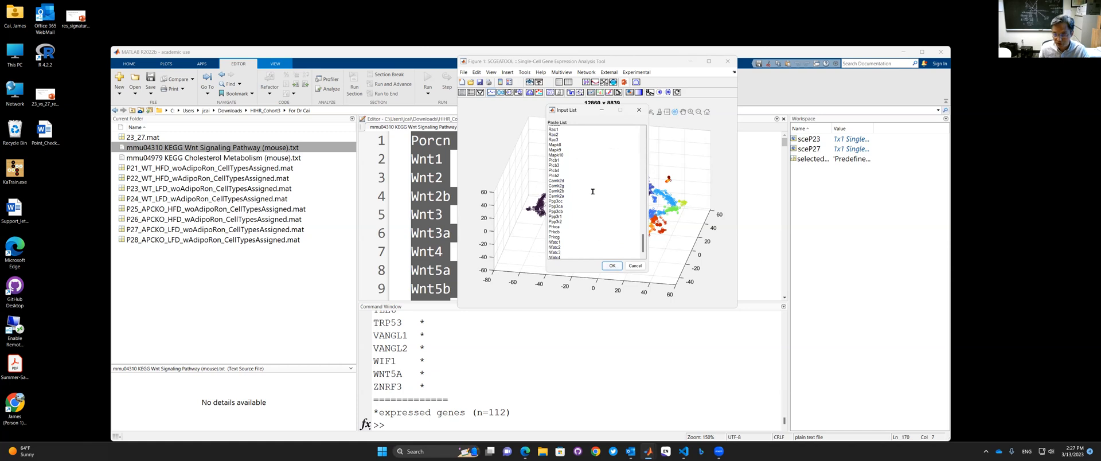
click(611, 265)
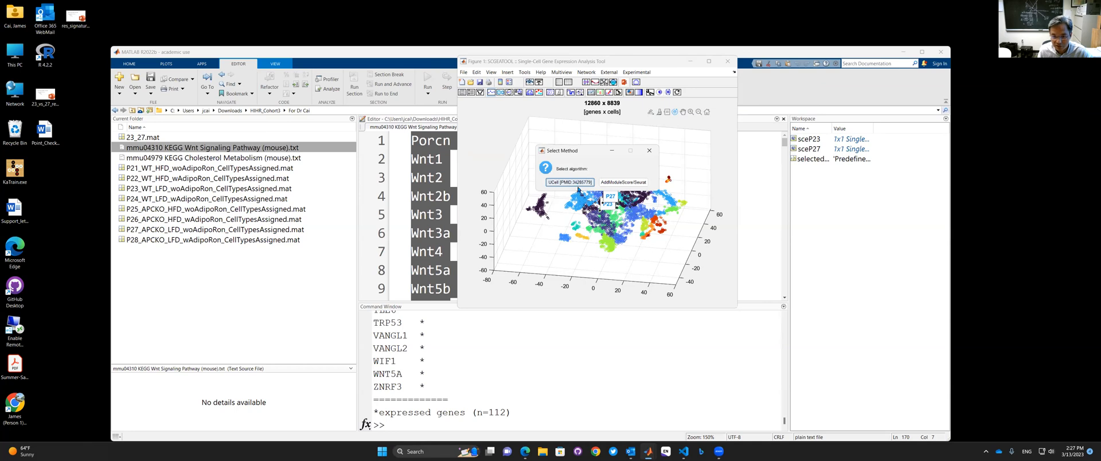
click(574, 186)
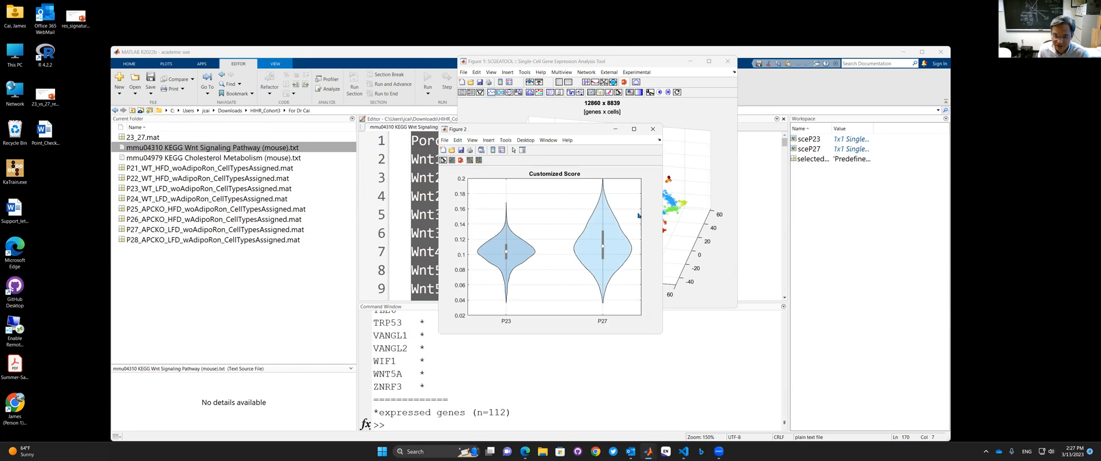
click(653, 130)
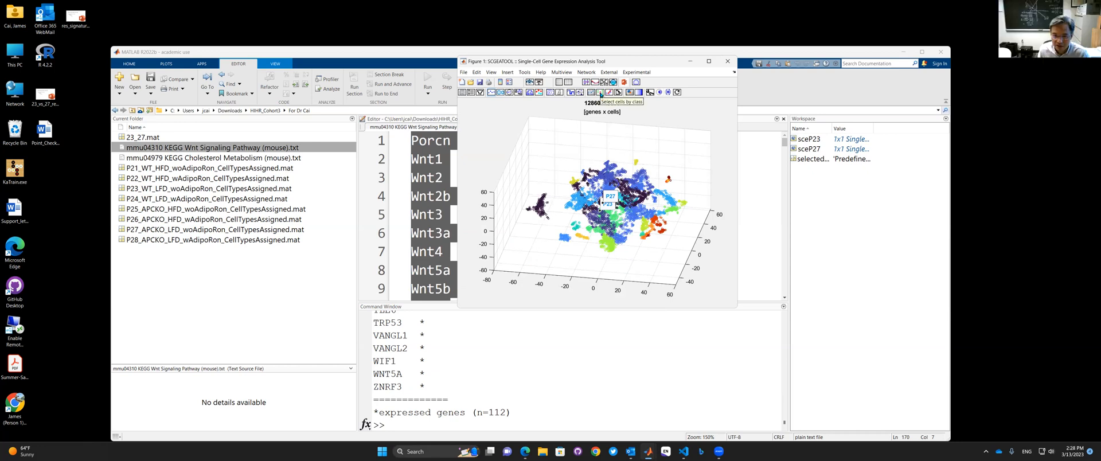
- Select cells by class using Cell Type and extract the EC group into a new SCGEATOOL figure
click(601, 95)
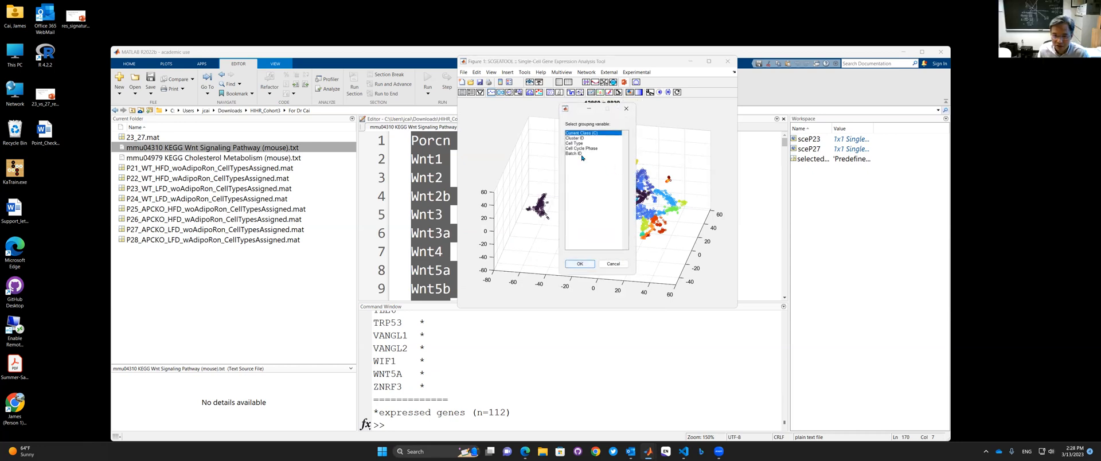
double_click(580, 143)
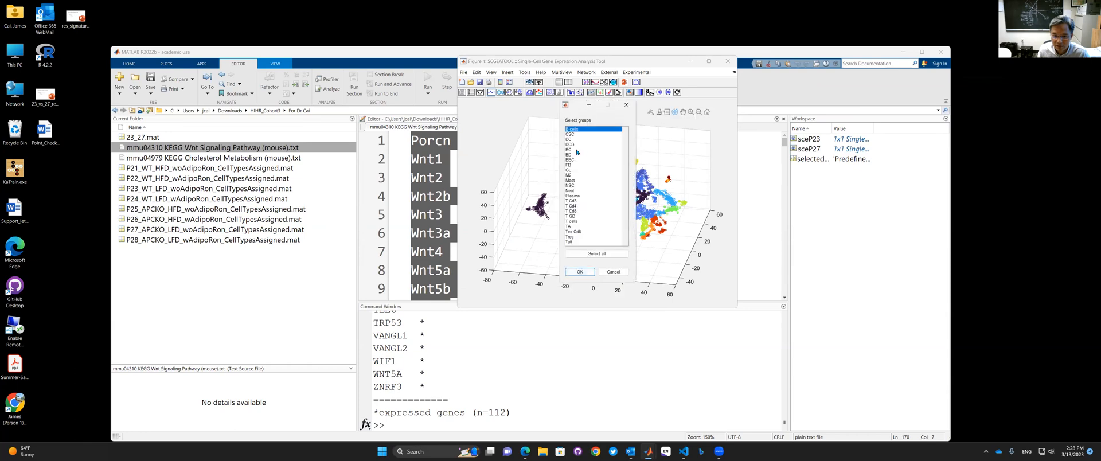
click(576, 150)
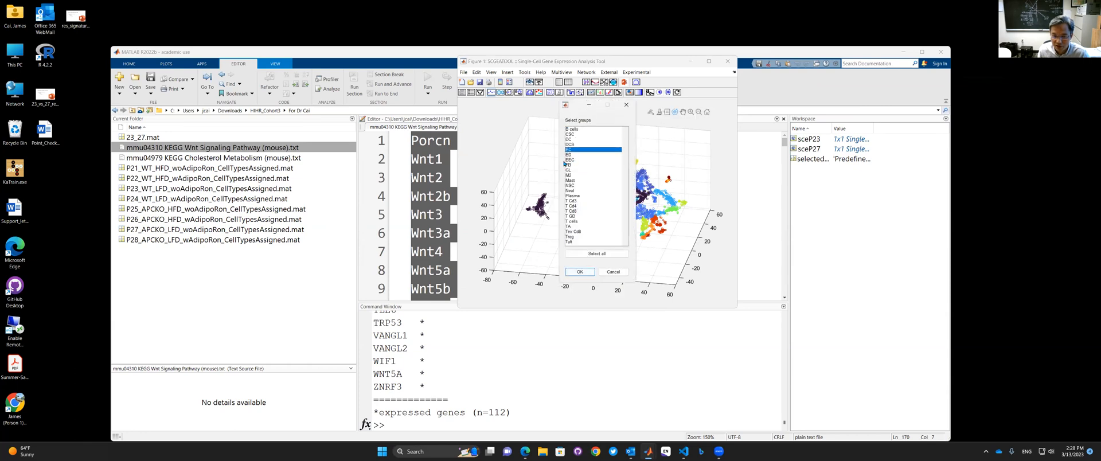
click(585, 275)
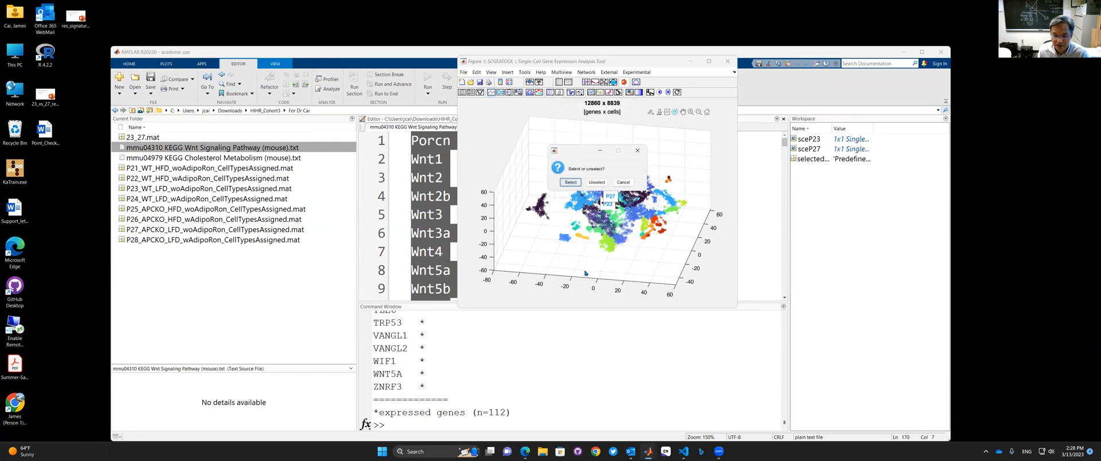
click(576, 185)
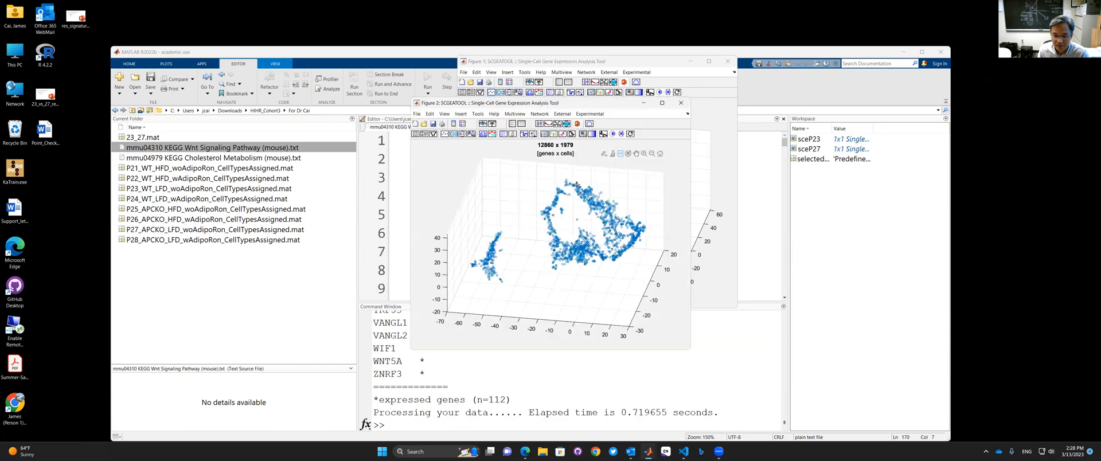
- Minimize the full-data figure and color the extracted EC cells by Batch ID, with the batch labels shown
click(689, 62)
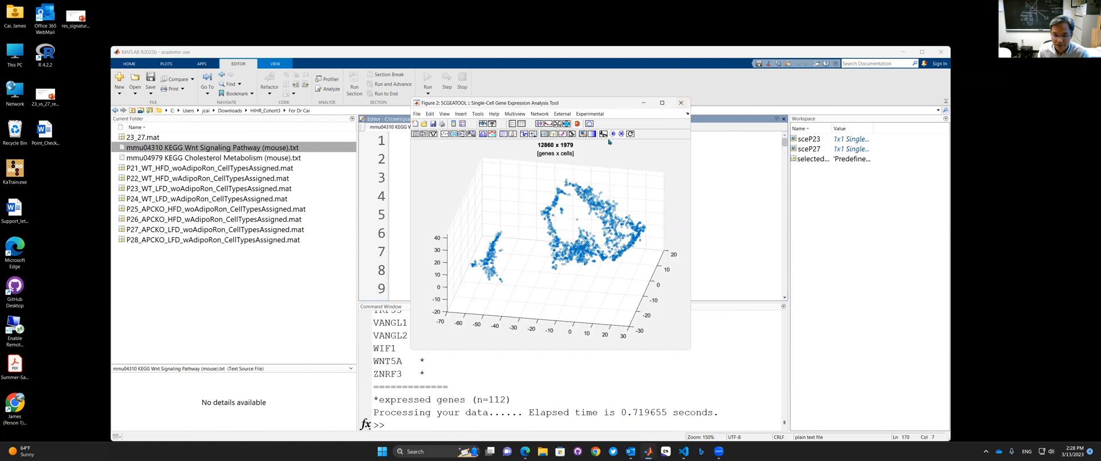
drag(580, 103, 632, 100)
click(495, 131)
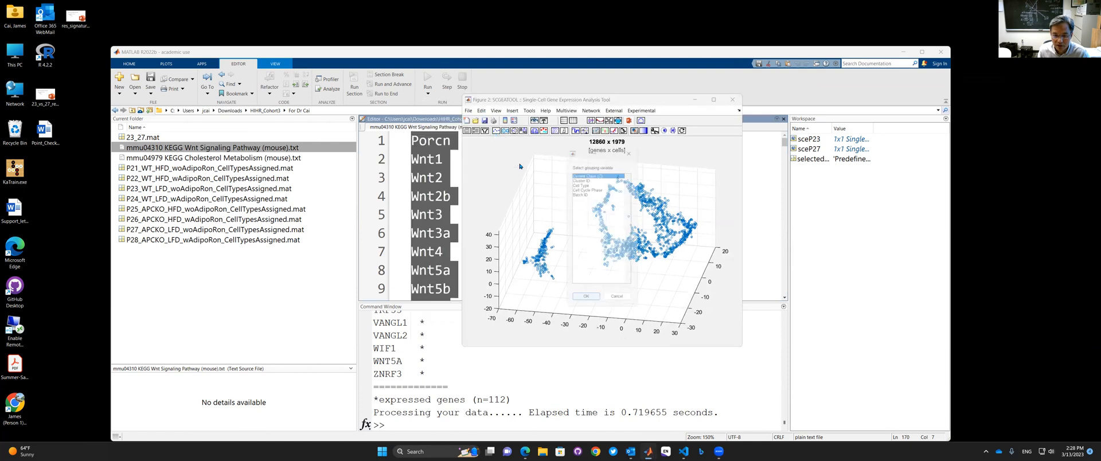
double_click(585, 193)
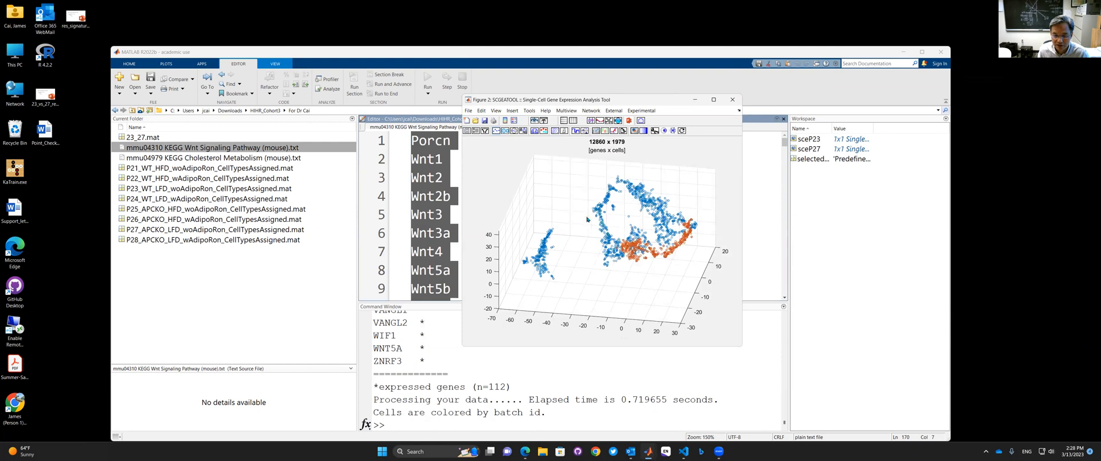
click(601, 220)
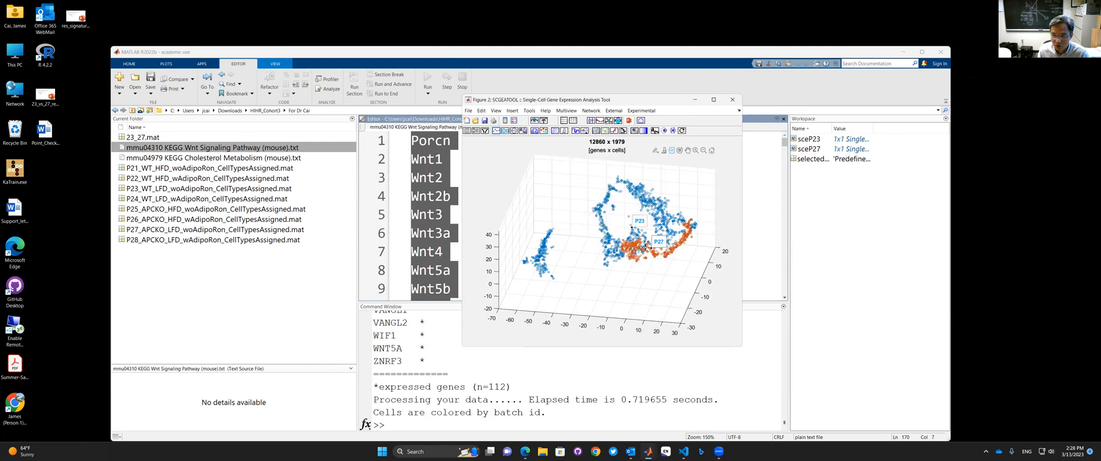
- Start a violin plot comparison for the EC cells, grouped by Batch ID, with Define New Score as the metric
click(574, 123)
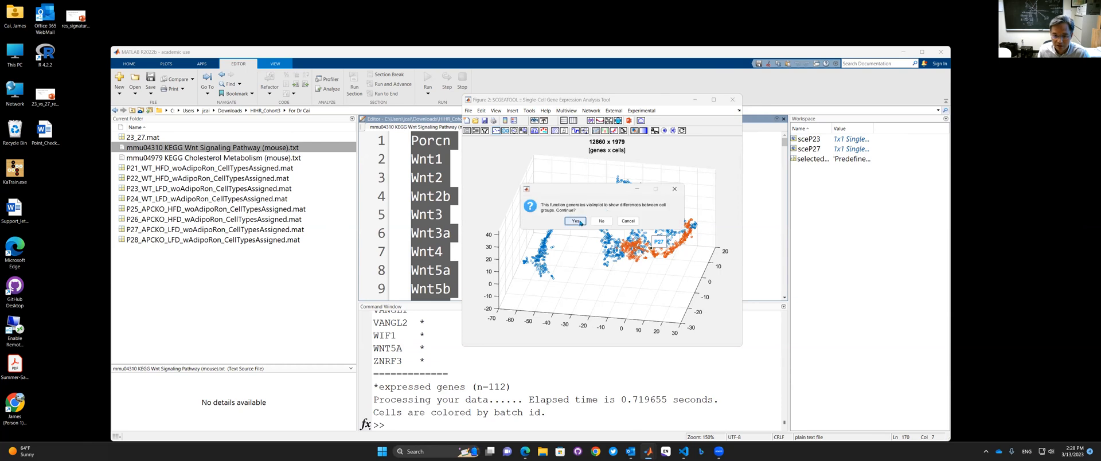
click(575, 220)
click(586, 191)
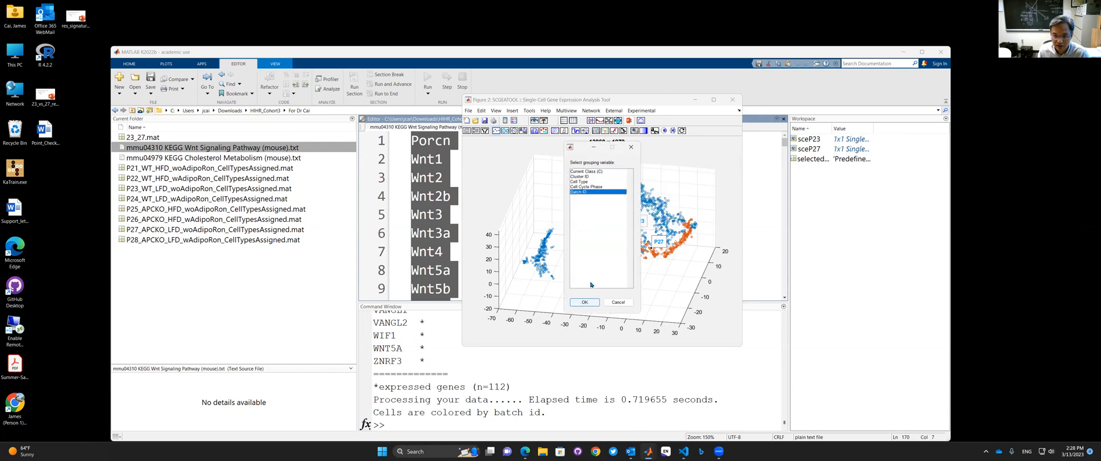
click(584, 302)
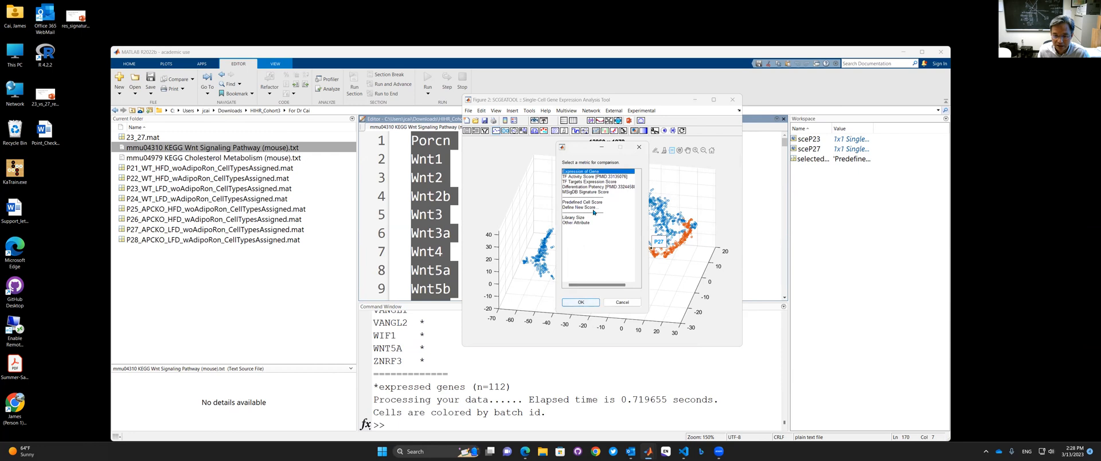
click(594, 208)
click(581, 302)
- Choose to paste gene names and replace the sample genes in the input list with the copied Wnt gene list
click(602, 222)
drag(601, 258, 554, 165)
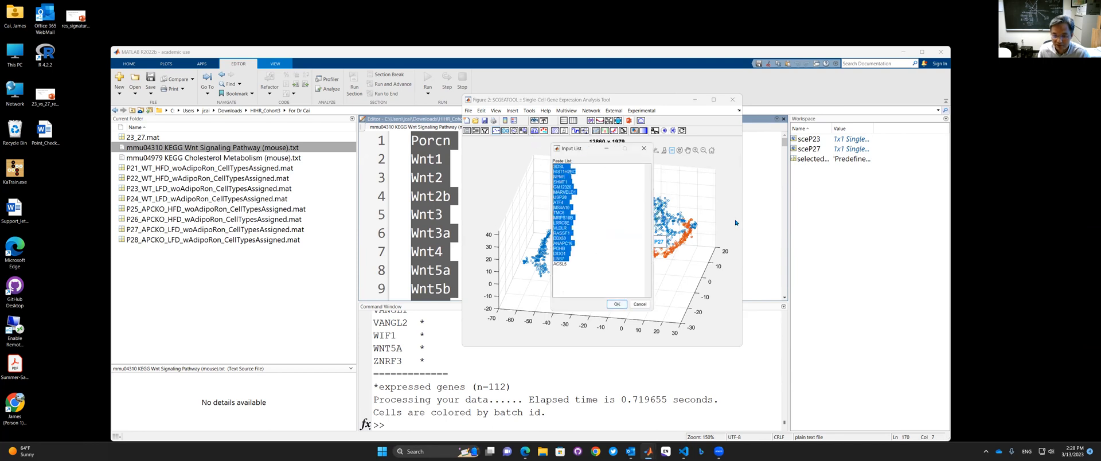
key(BackSpace)
key(ctrl+v)
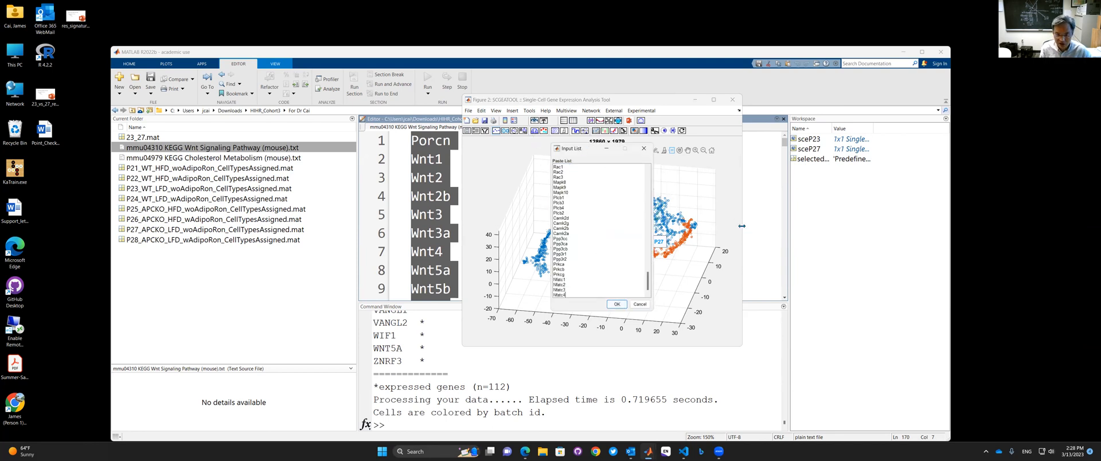
key(ctrl+a)
key(BackSpace)
key(ctrl+v)
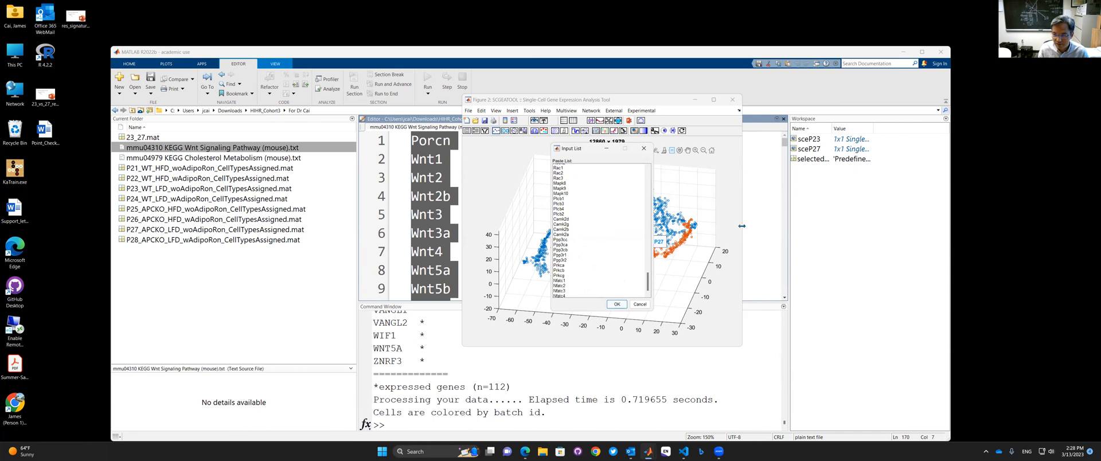
- Compute the EC Wnt score with UCell, add the t-test and Wilcoxon p-values to the violin plot, and close it
click(616, 305)
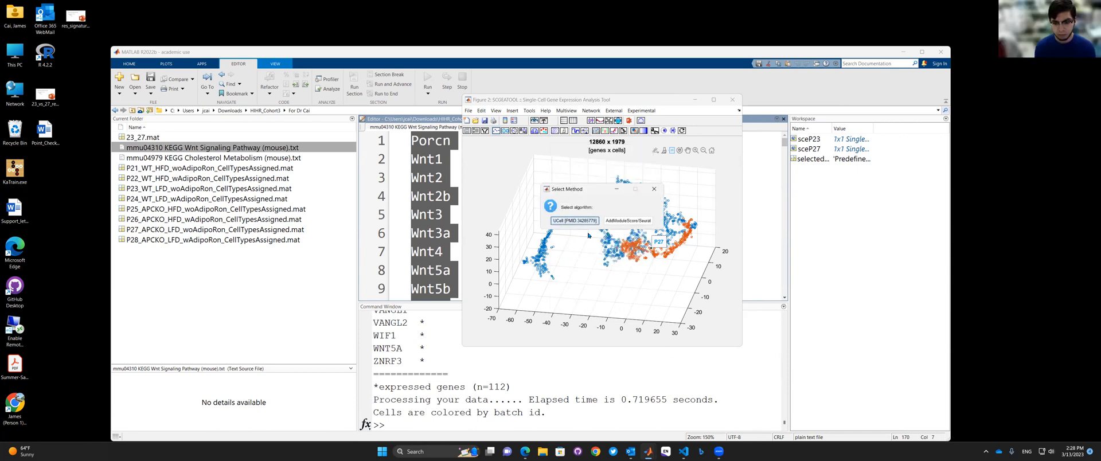
click(575, 221)
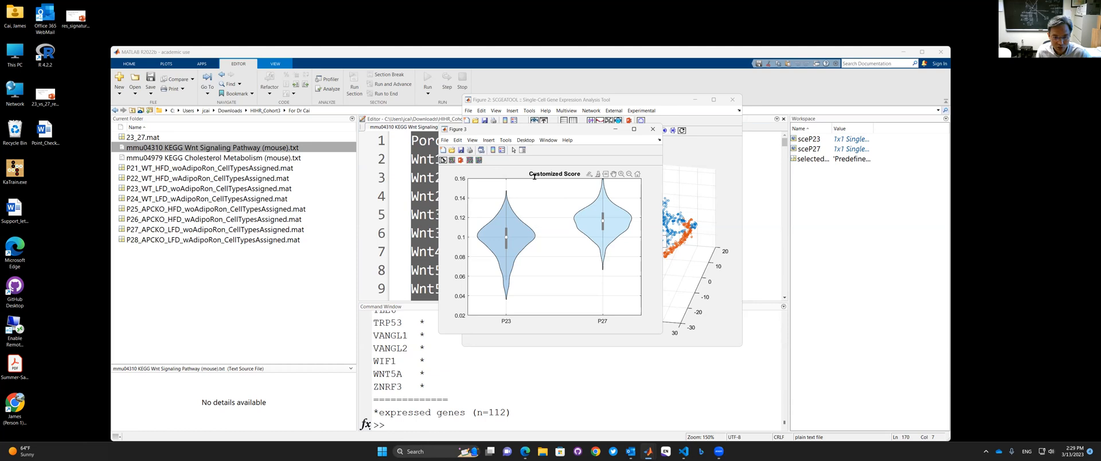
click(452, 160)
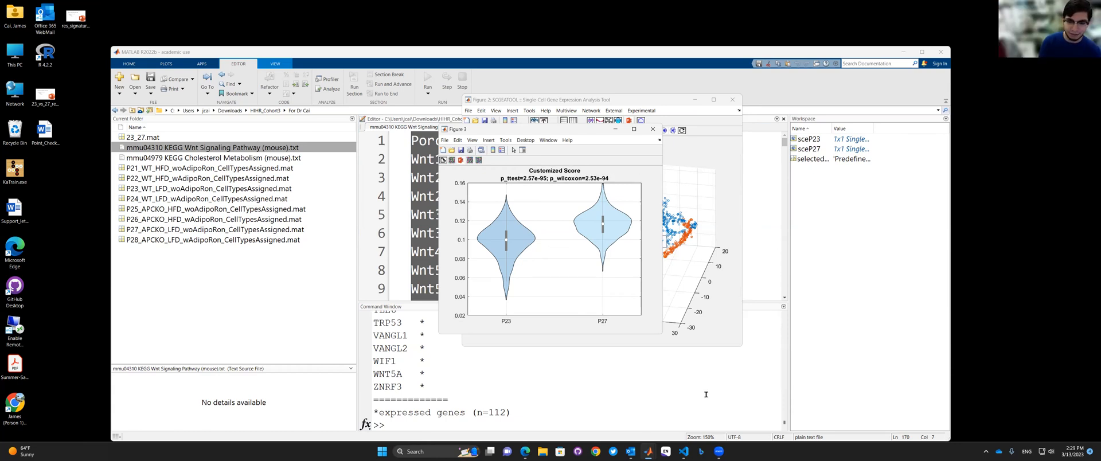
click(652, 129)
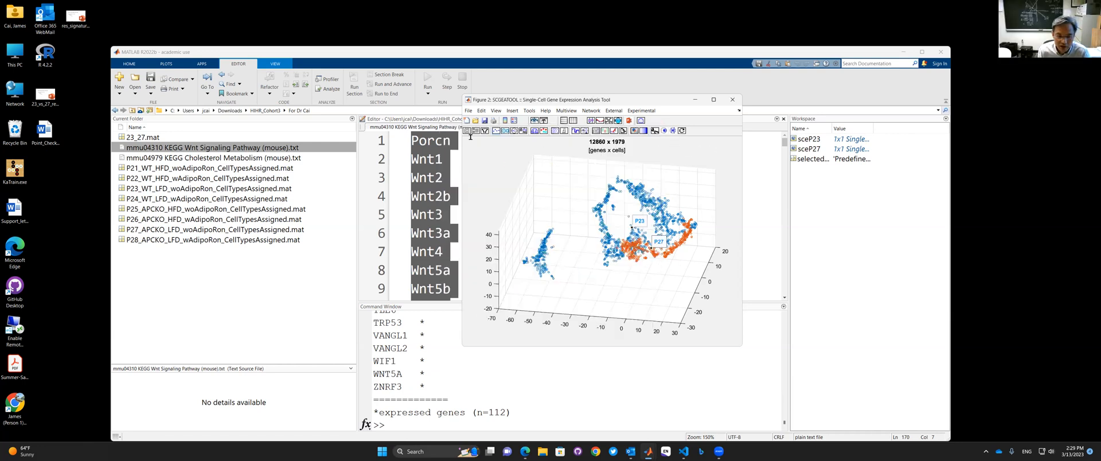
- Compare the EC cells by Batch ID using the predefined mmu04979 KEGG Cholesterol Metabolism cell score, computed with UCell as a violin plot
click(571, 123)
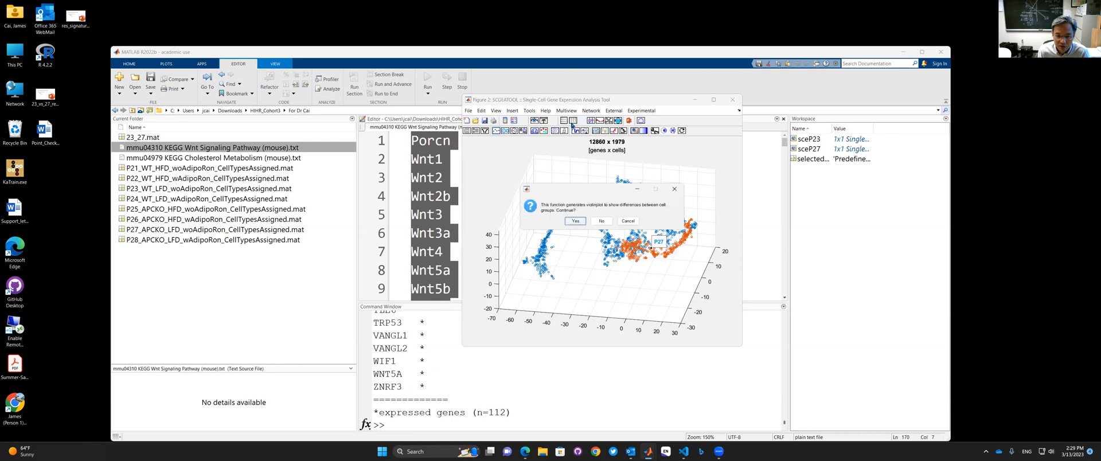
click(576, 222)
double_click(596, 192)
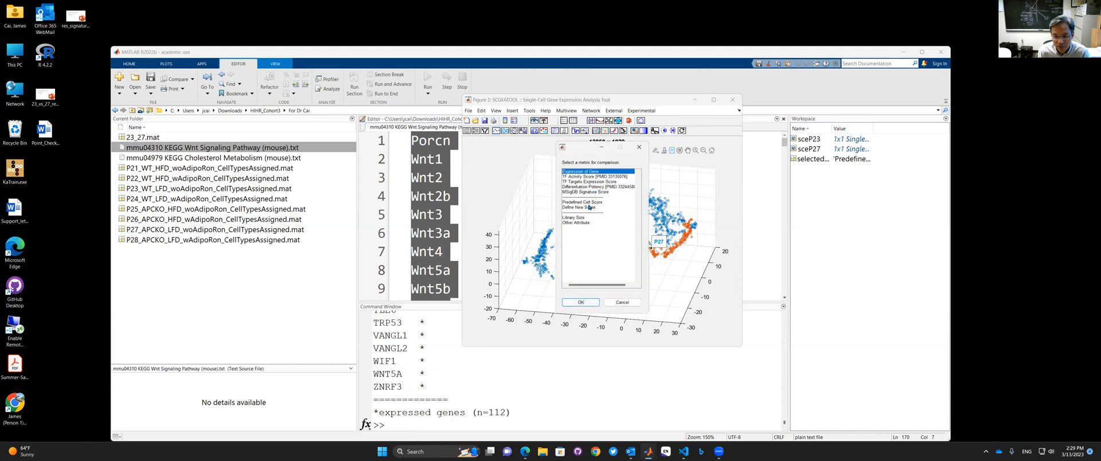
double_click(592, 203)
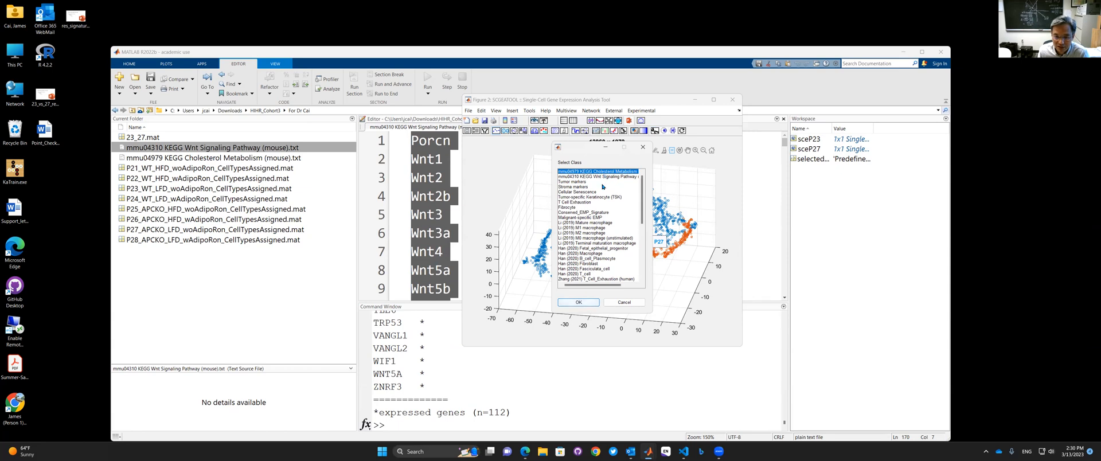
click(589, 303)
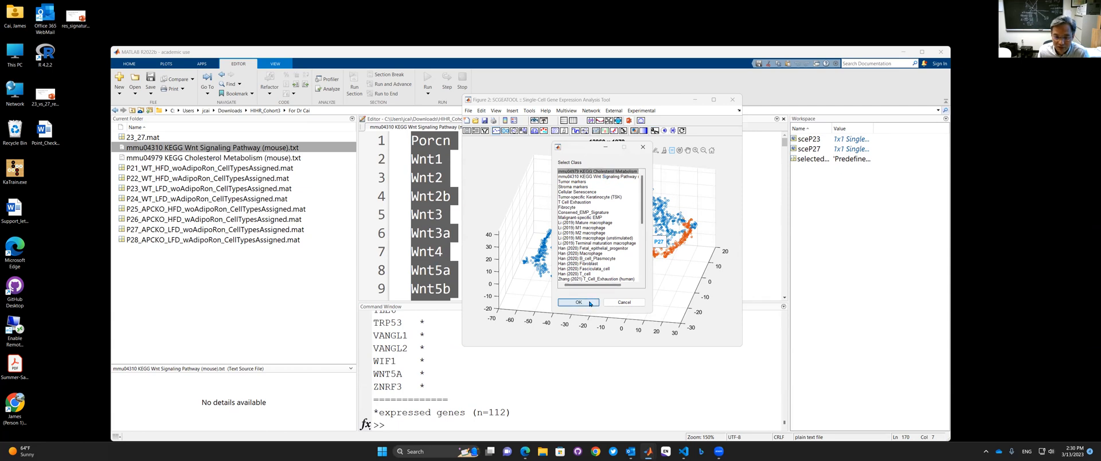
click(584, 223)
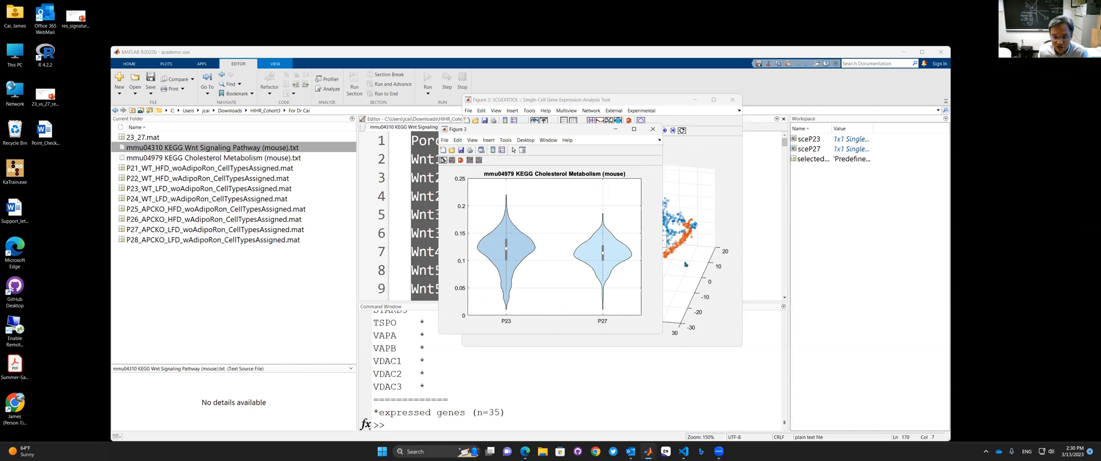
- Return to the merged dataset's plot and show its cell groups in new figures by Cell Type, sorted by group size
mouse_move(648, 452)
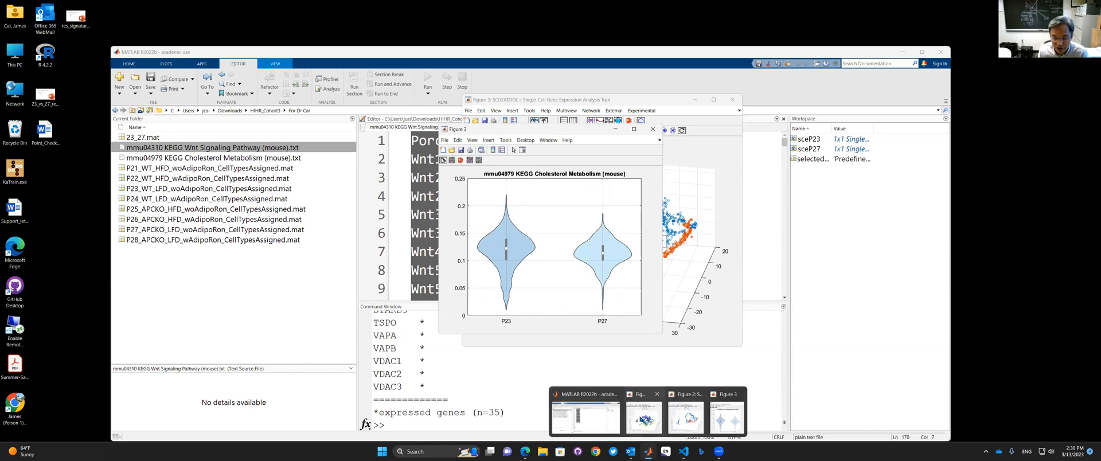
click(648, 413)
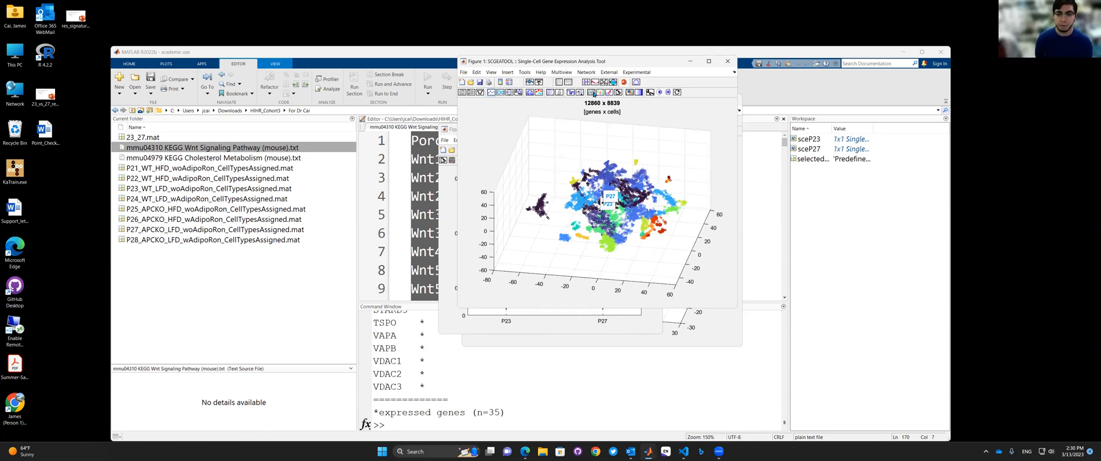
click(593, 95)
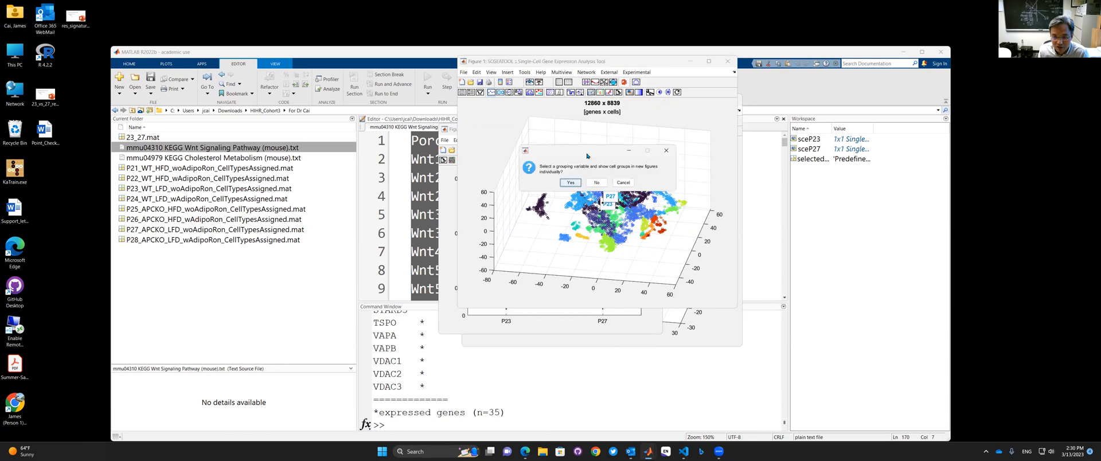
click(576, 184)
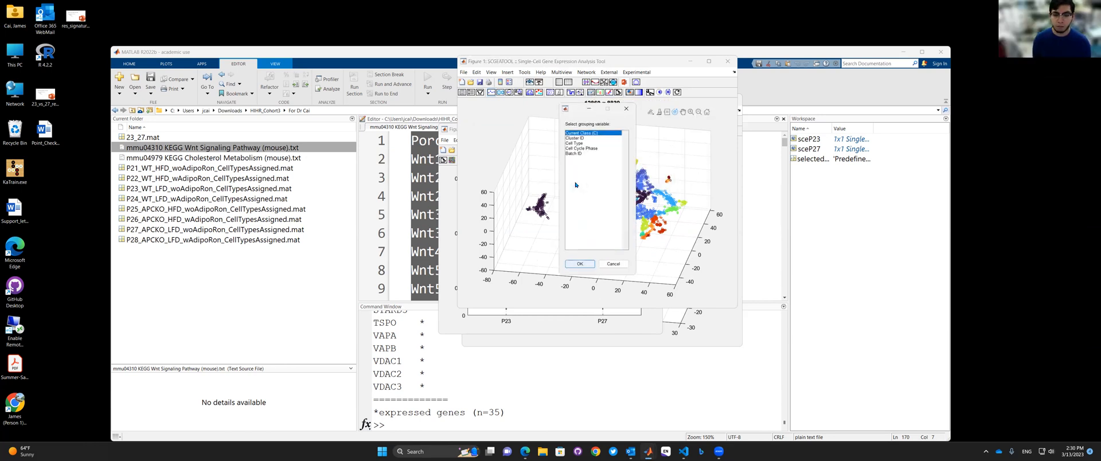
click(580, 143)
click(584, 265)
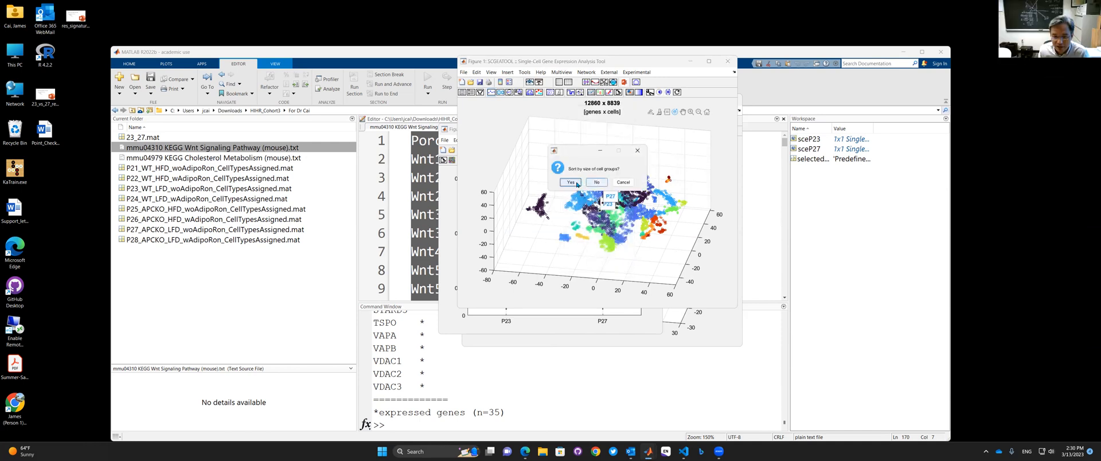
click(571, 182)
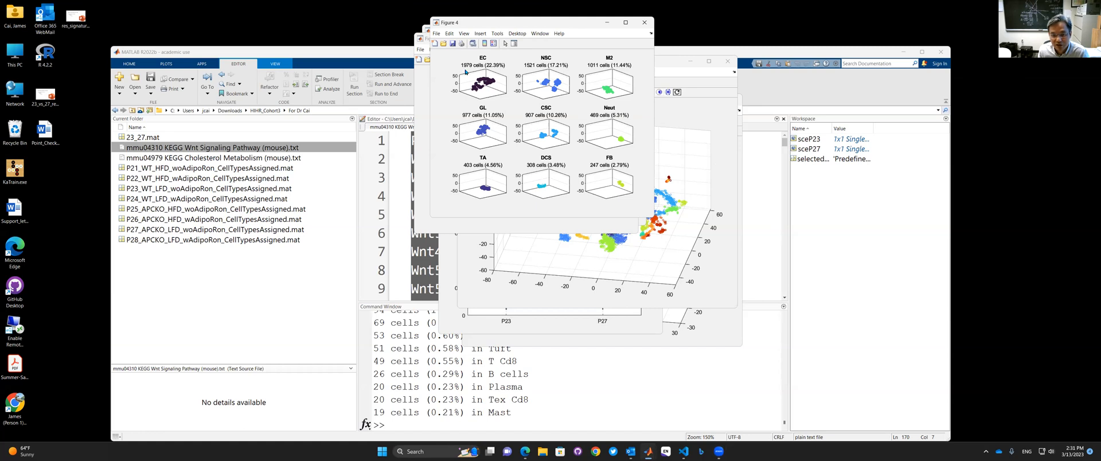
- Select the NSC group by Cell Type in the merged dataset and extract its cells into a new SCGEATOOL figure
mouse_move(471, 72)
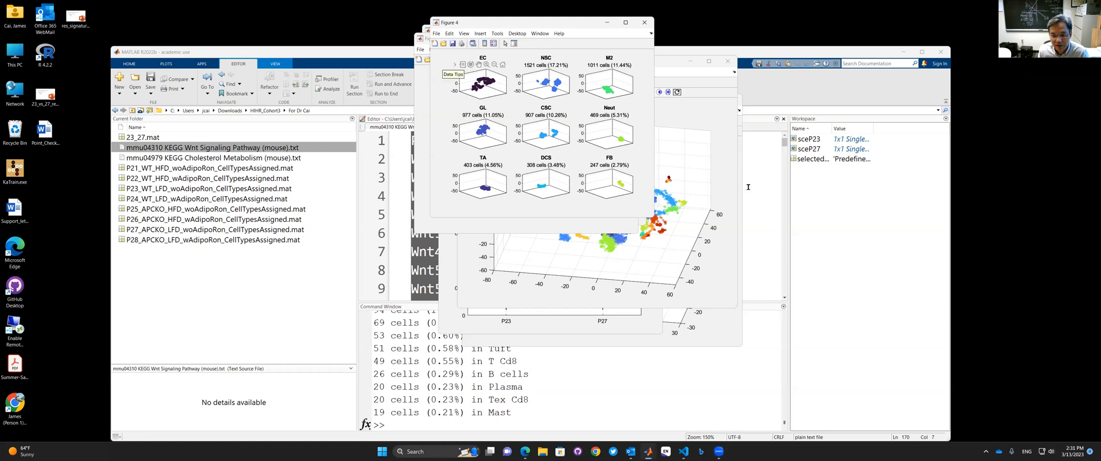
click(720, 194)
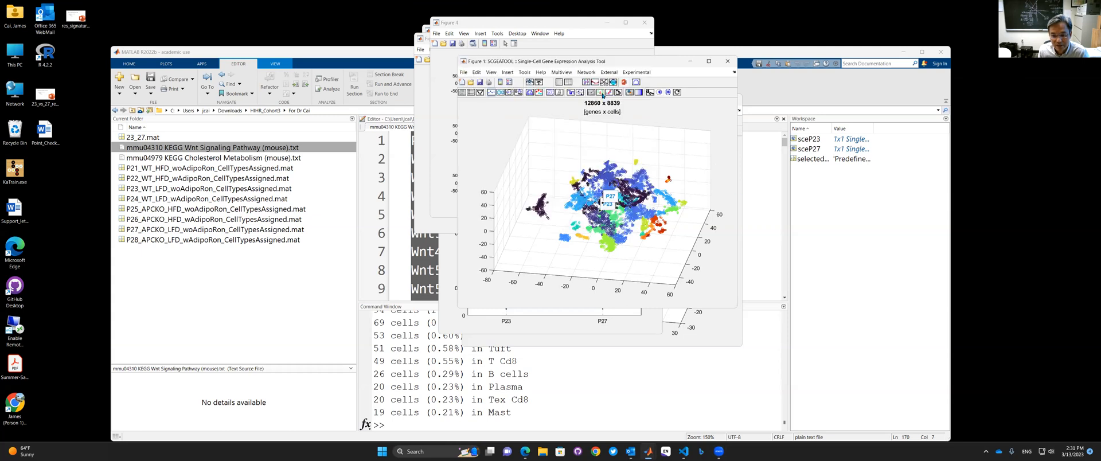
click(601, 93)
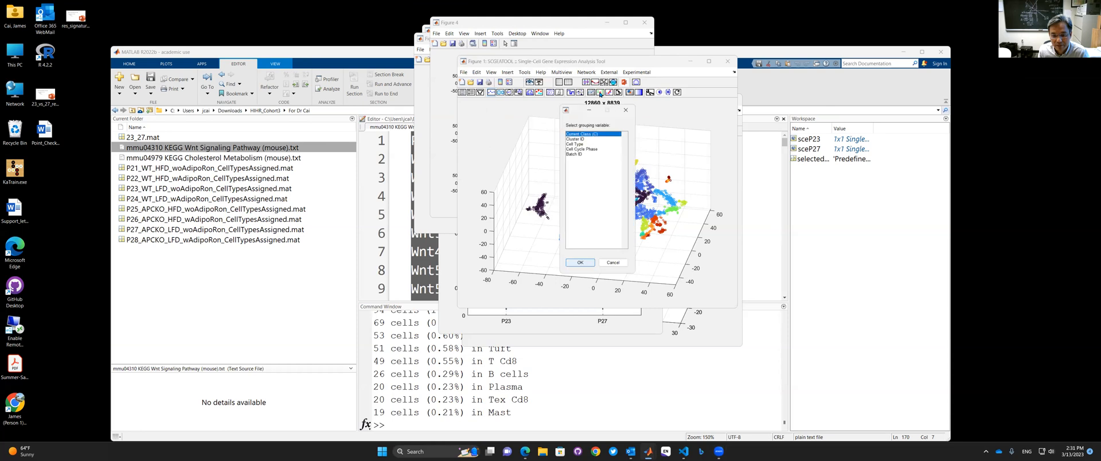
click(582, 144)
click(580, 264)
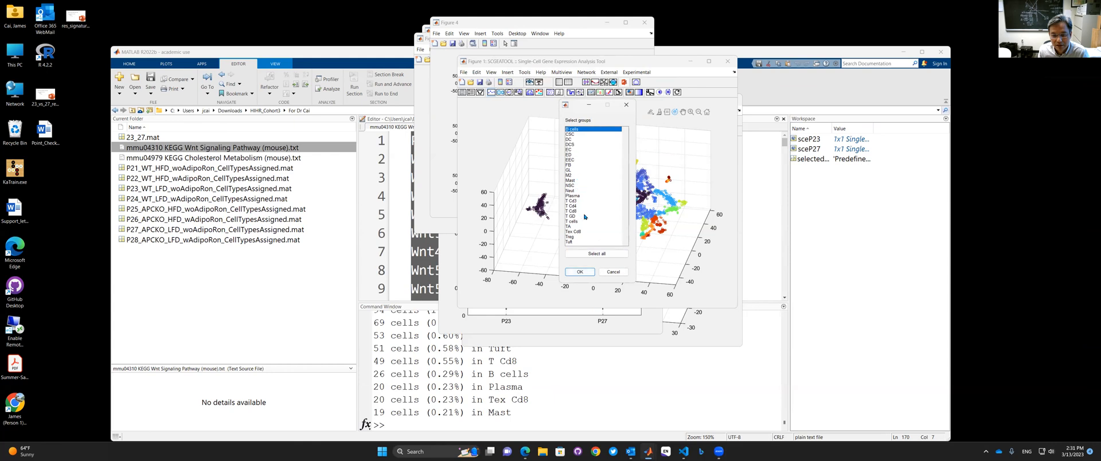
click(572, 185)
click(578, 273)
click(571, 182)
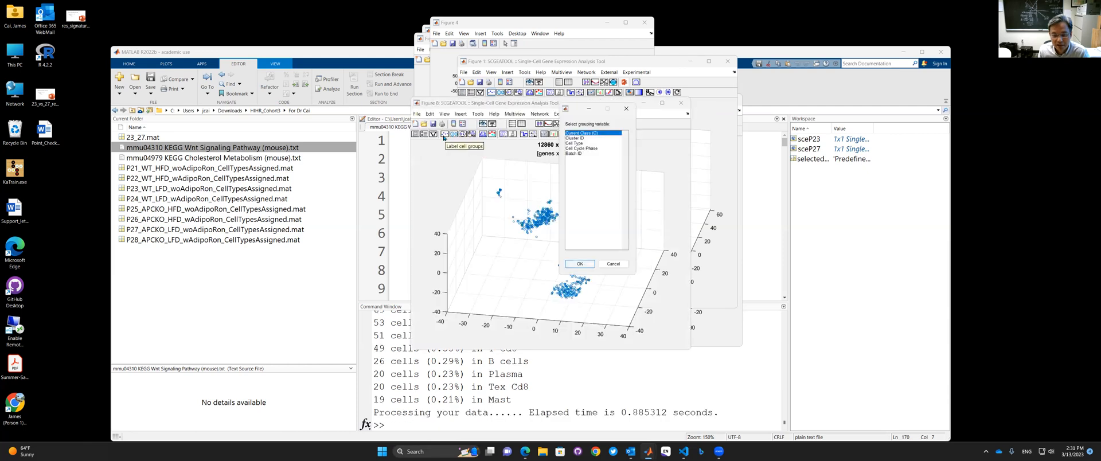
- Color the extracted NSC cells by Batch ID and label the batch groups on the plot
click(613, 264)
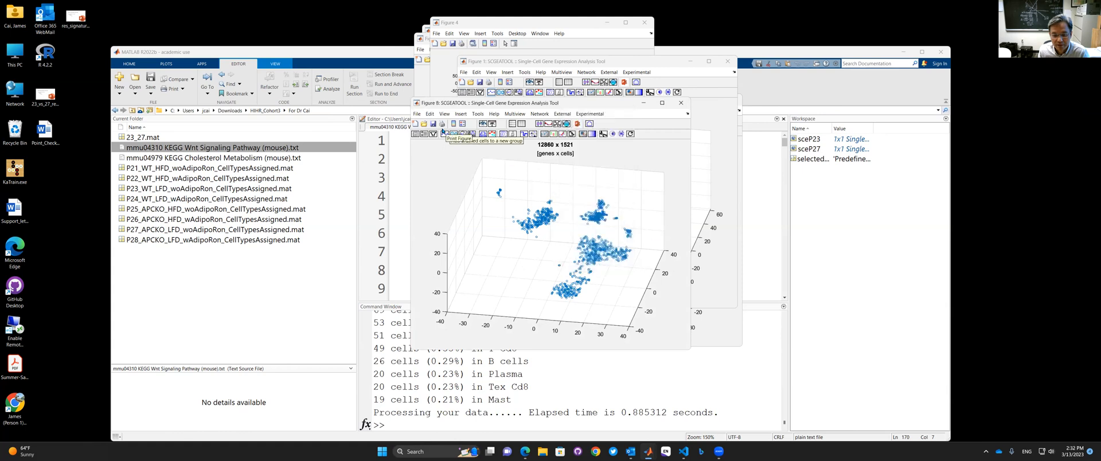
click(444, 138)
click(530, 195)
click(532, 305)
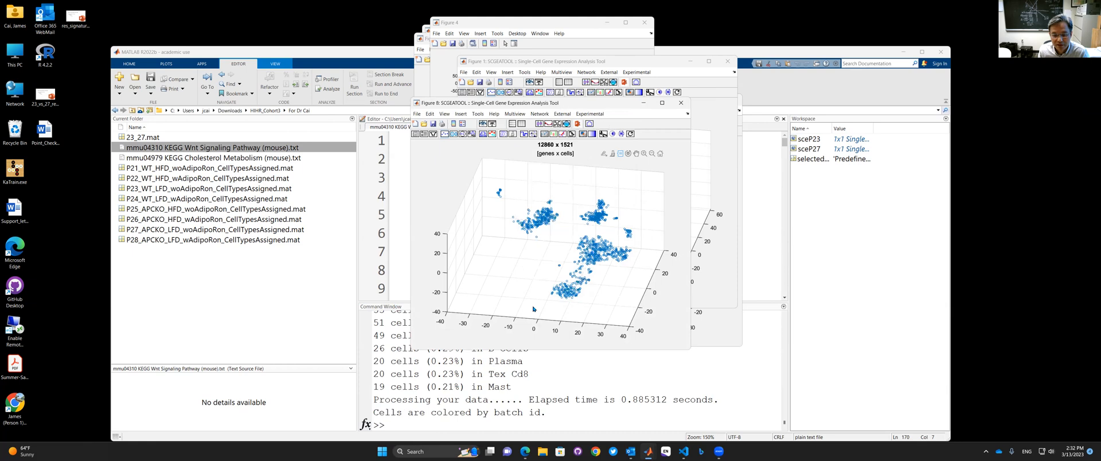
click(550, 224)
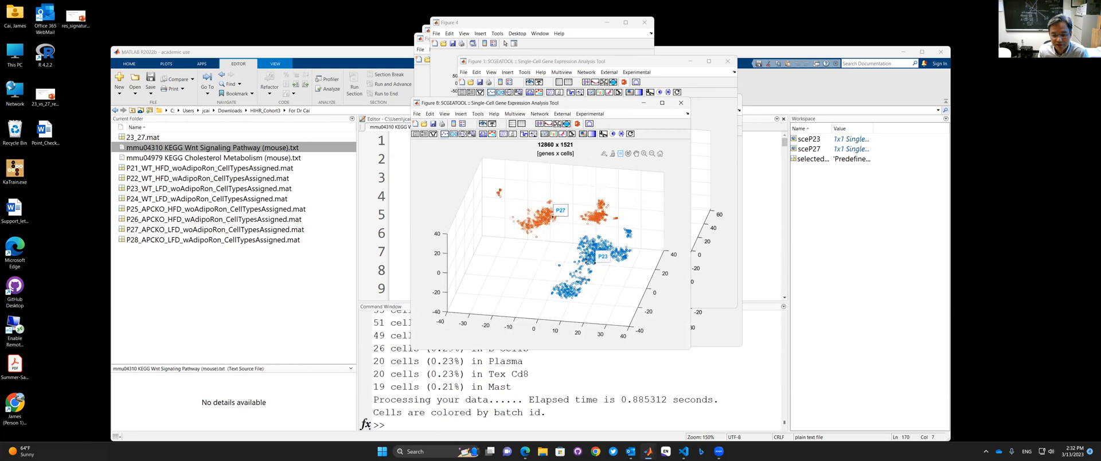
- Start a violin plot comparison for the NSC cells, grouped by Batch ID, with Predefined Cell Score as the metric
click(522, 125)
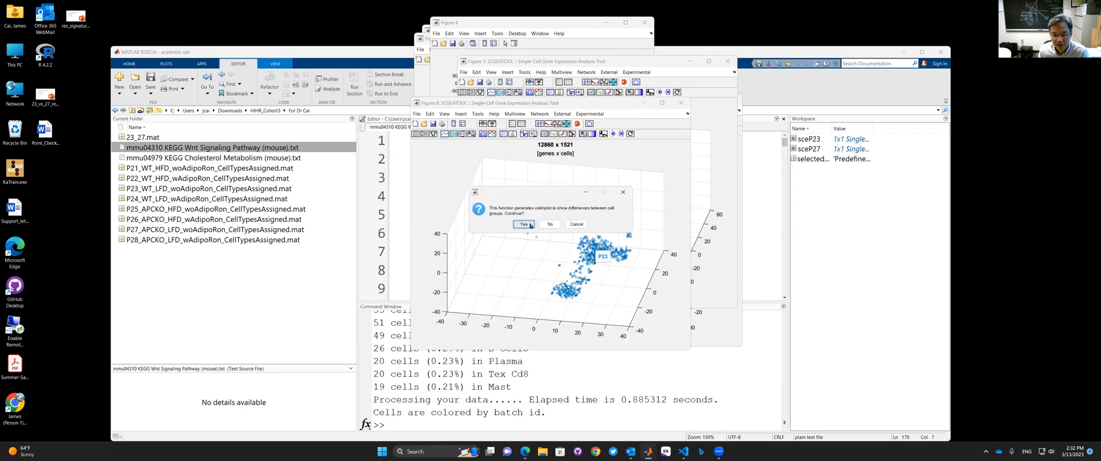
click(523, 224)
click(533, 195)
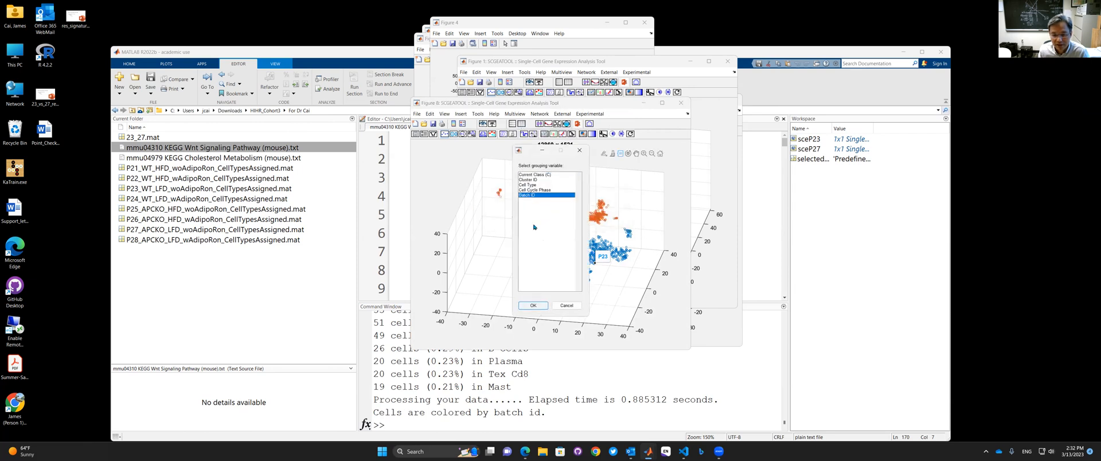
click(533, 306)
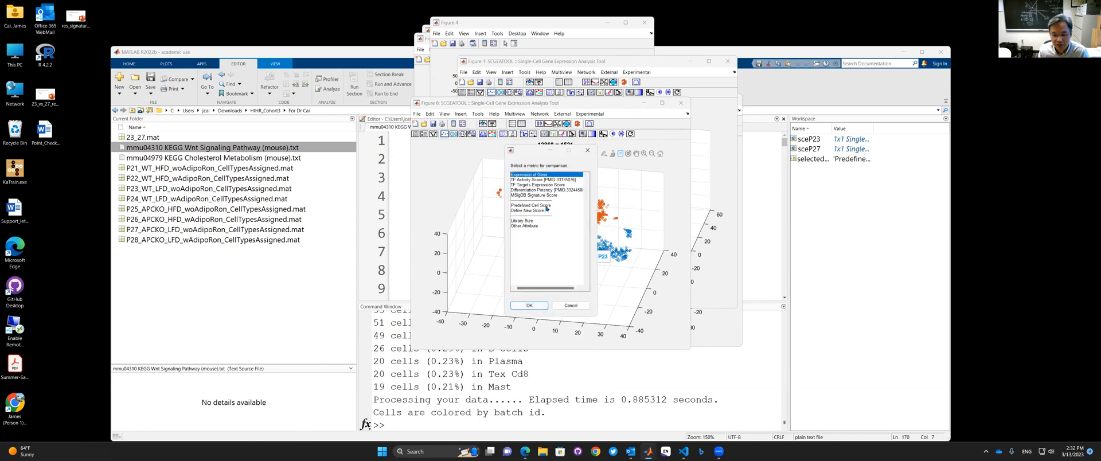
click(542, 205)
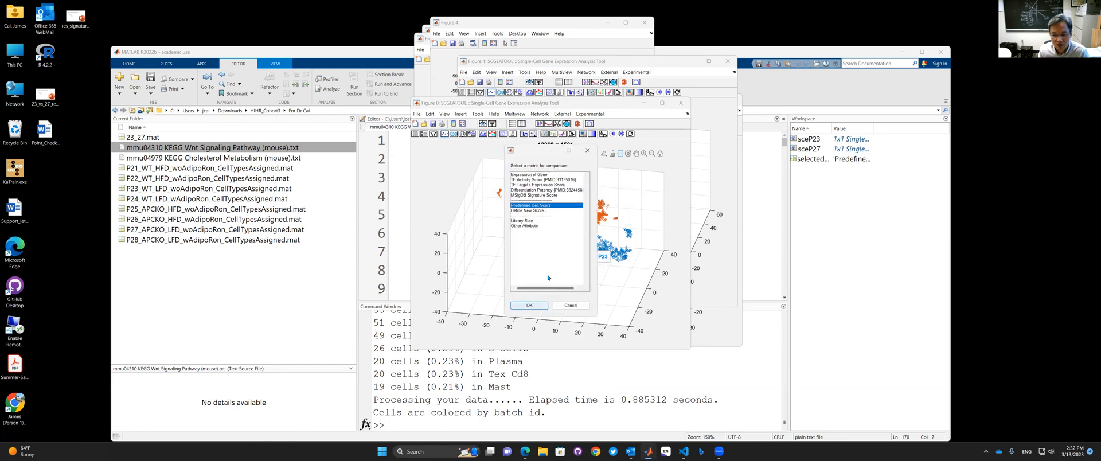
click(539, 307)
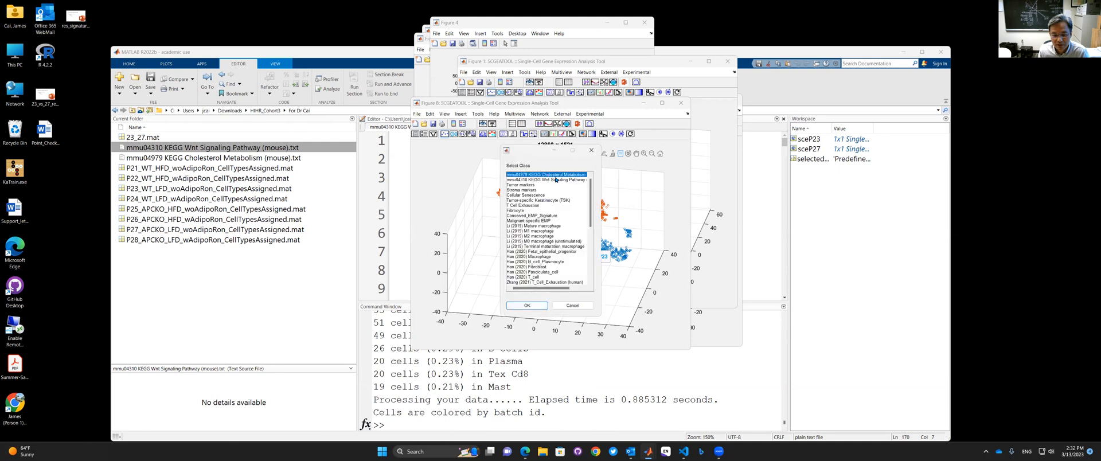
- Compute the NSC mmu04310 KEGG Wnt Signaling Pathway score with UCell, add test p-values to the violin plot, and move it aside
click(555, 180)
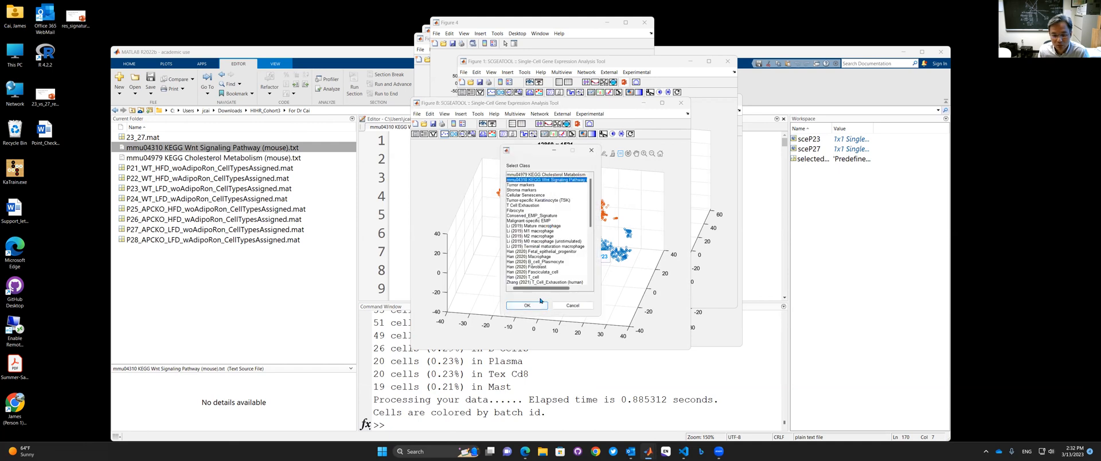
click(534, 306)
click(523, 223)
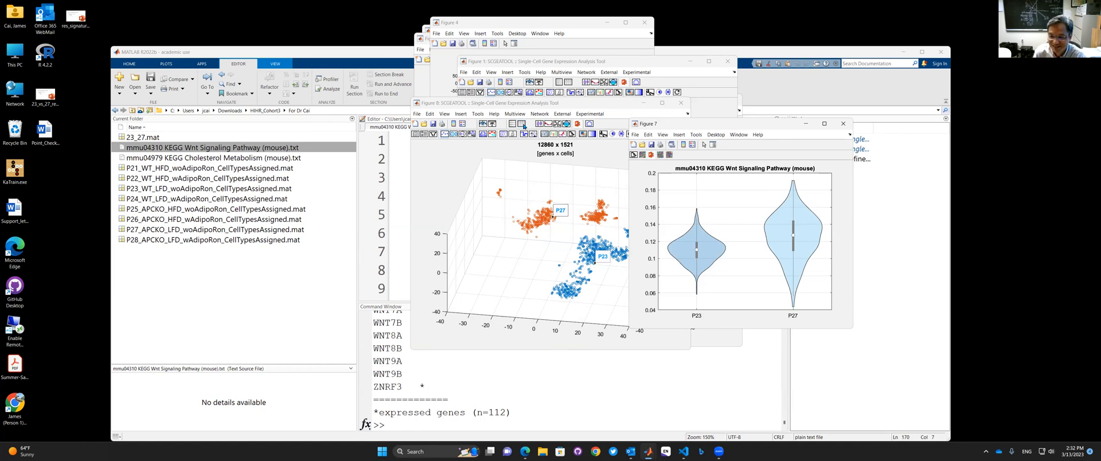
click(641, 155)
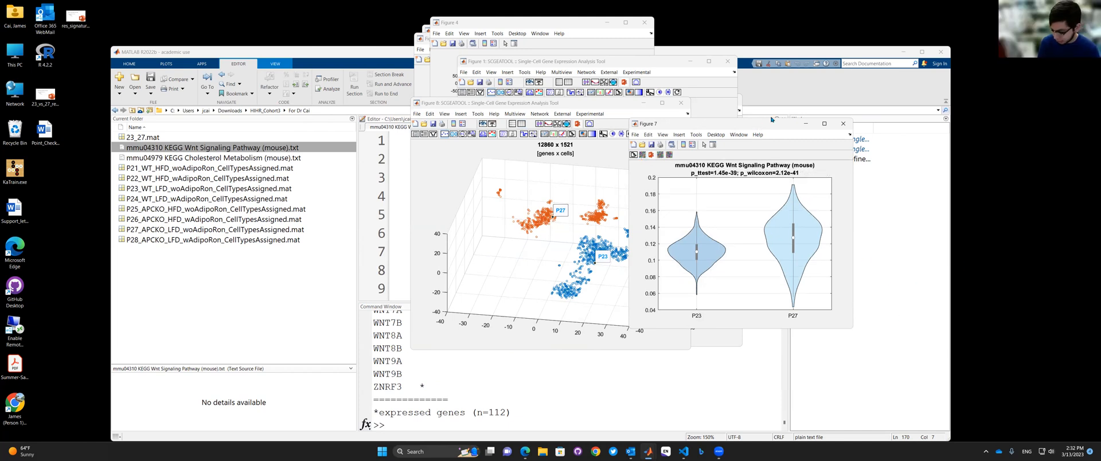
drag(771, 119, 807, 99)
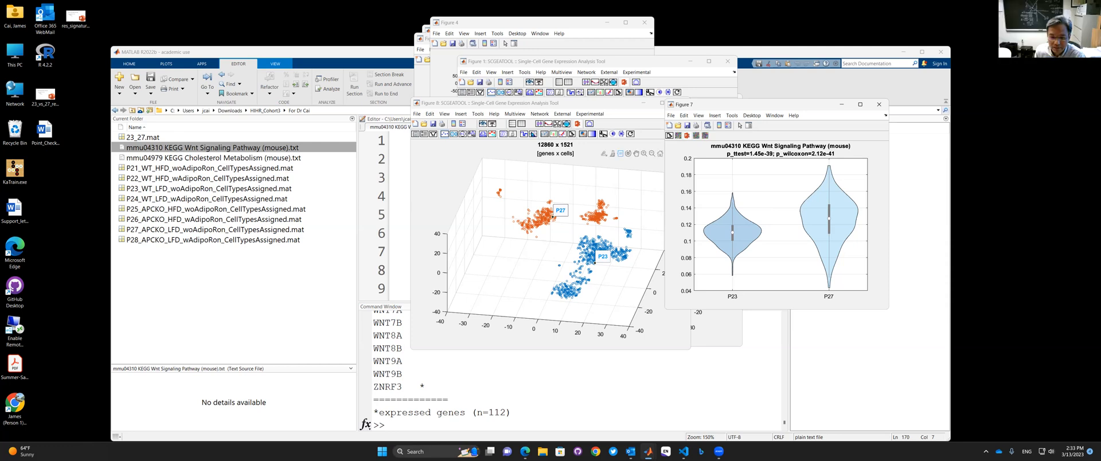
- Start another violin plot comparison for the NSC cells, grouped by Batch ID, with MSigDB Signature Score as the metric
click(522, 125)
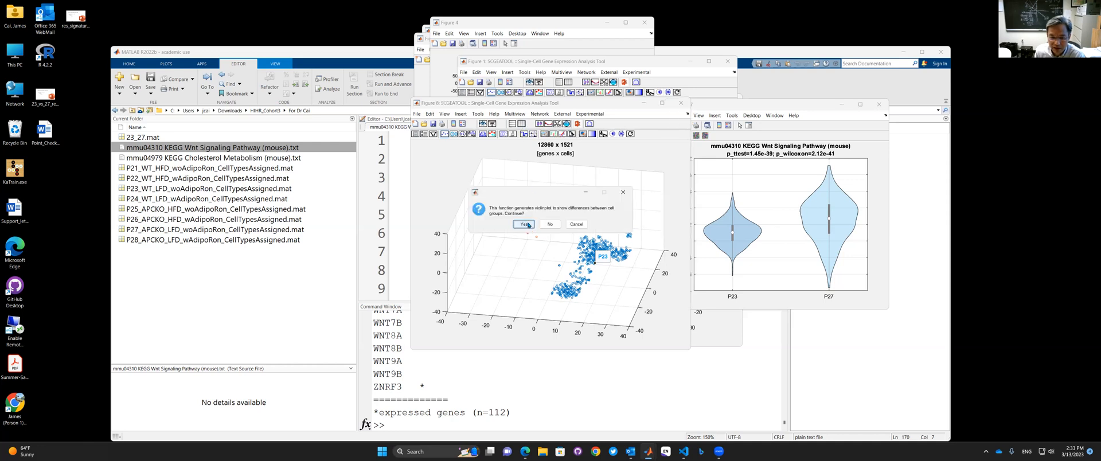
click(525, 225)
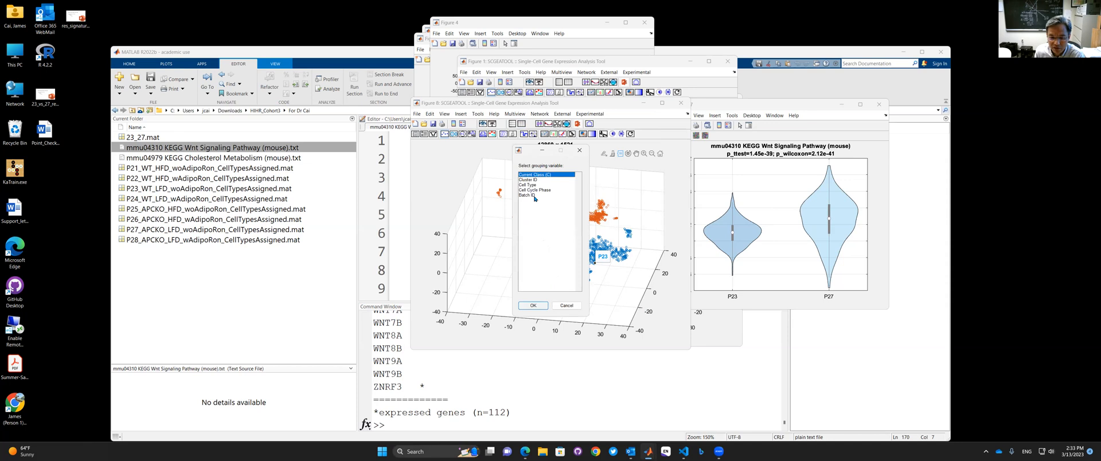
click(533, 196)
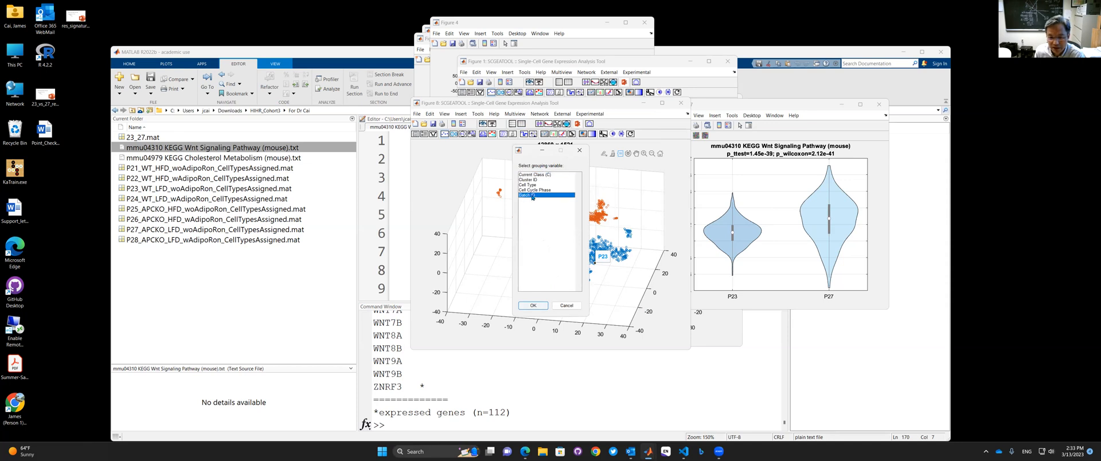
click(534, 306)
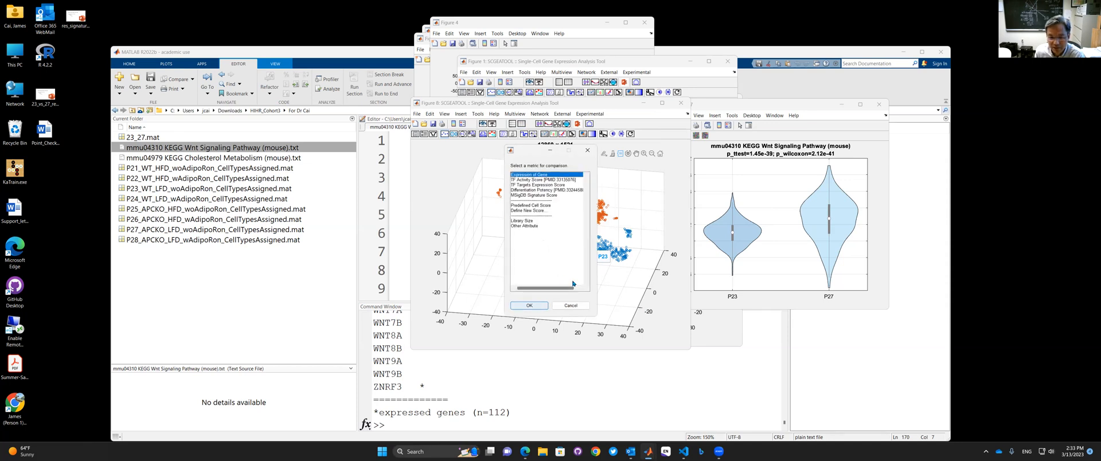
click(553, 190)
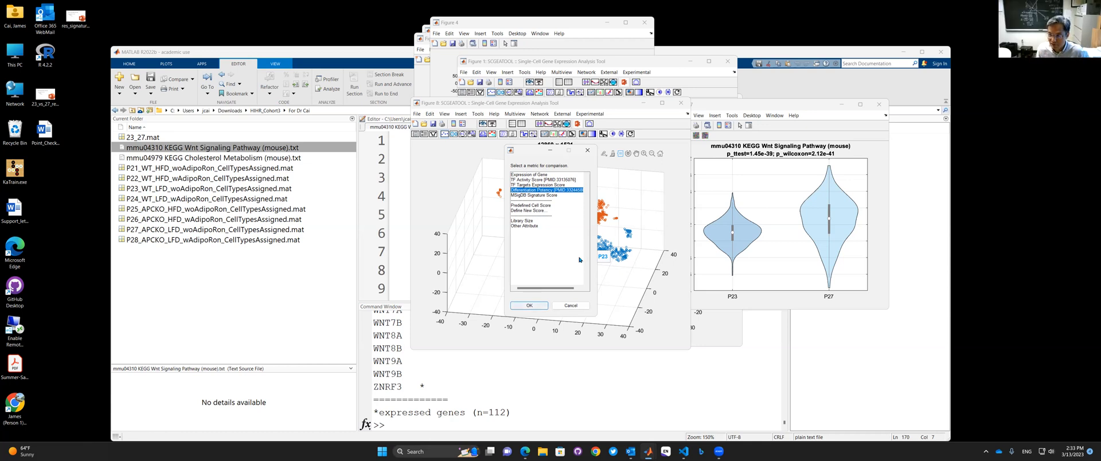
click(538, 195)
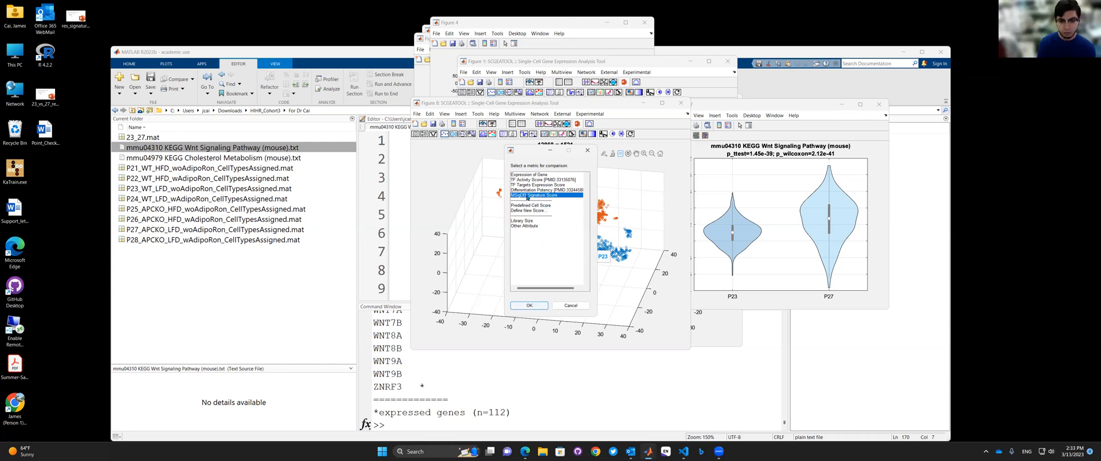
click(526, 306)
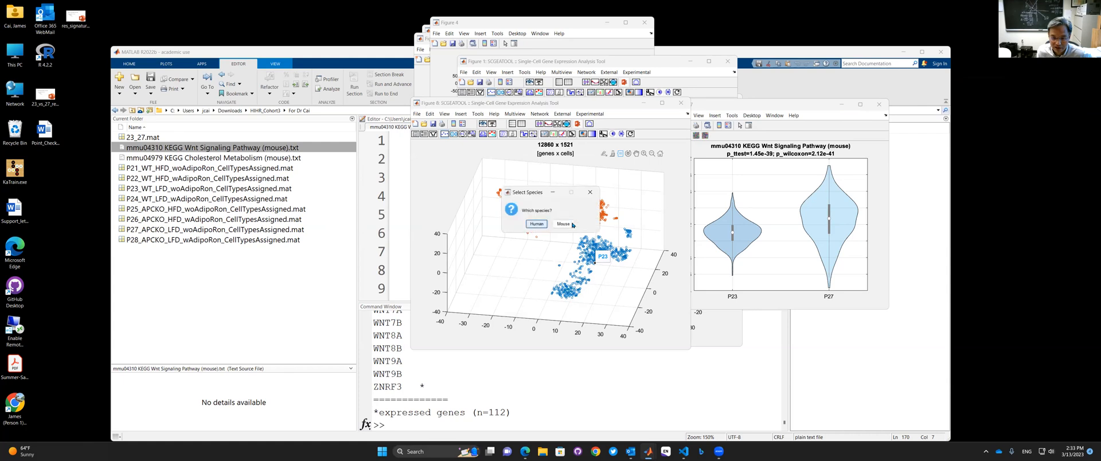
- Choose Mouse, the M2 curated gene sets and REACTOME_LYSINE_CATABOLISM, and compute the signature score with UCell
click(559, 226)
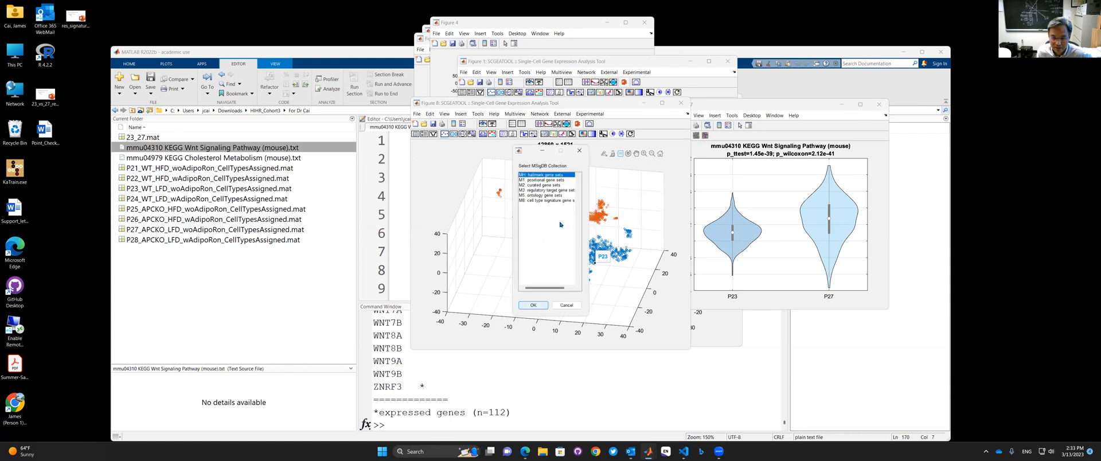
click(548, 184)
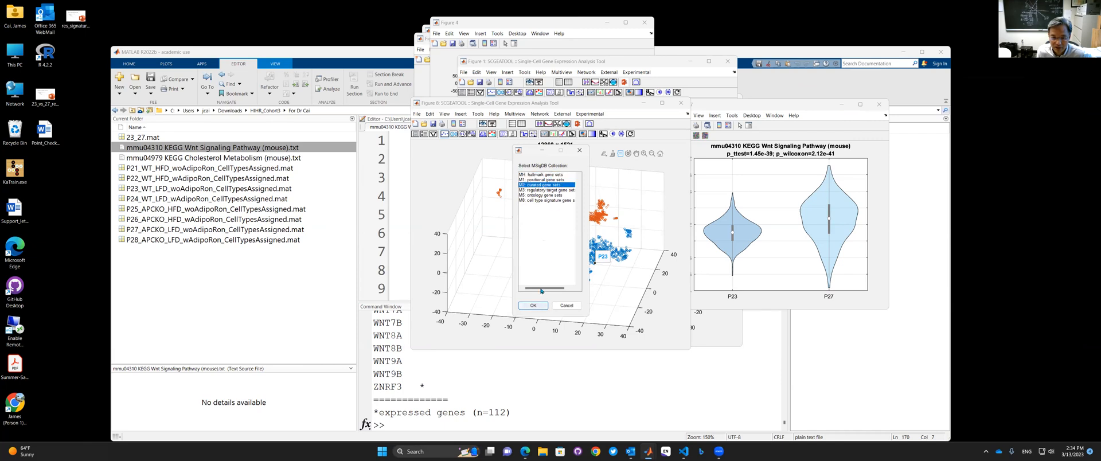
click(539, 305)
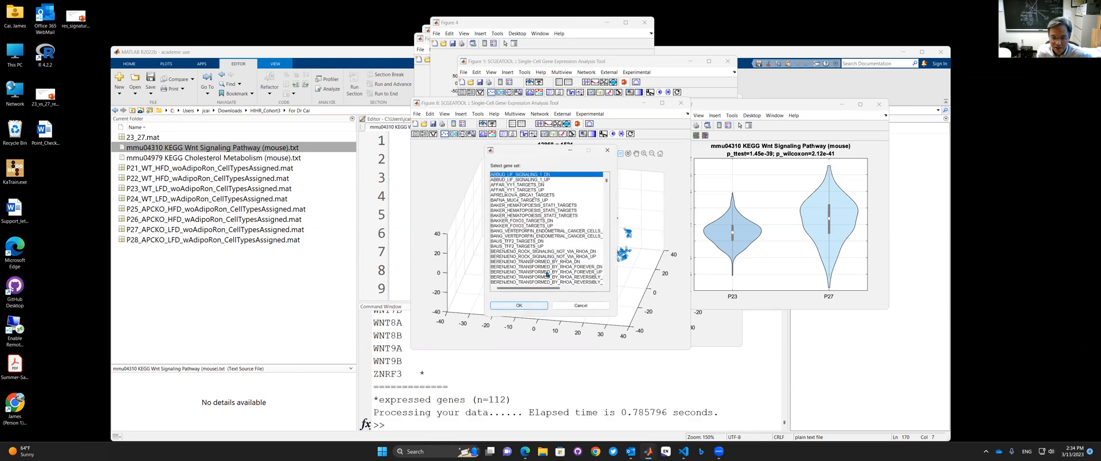
scroll(582, 199, down, 15)
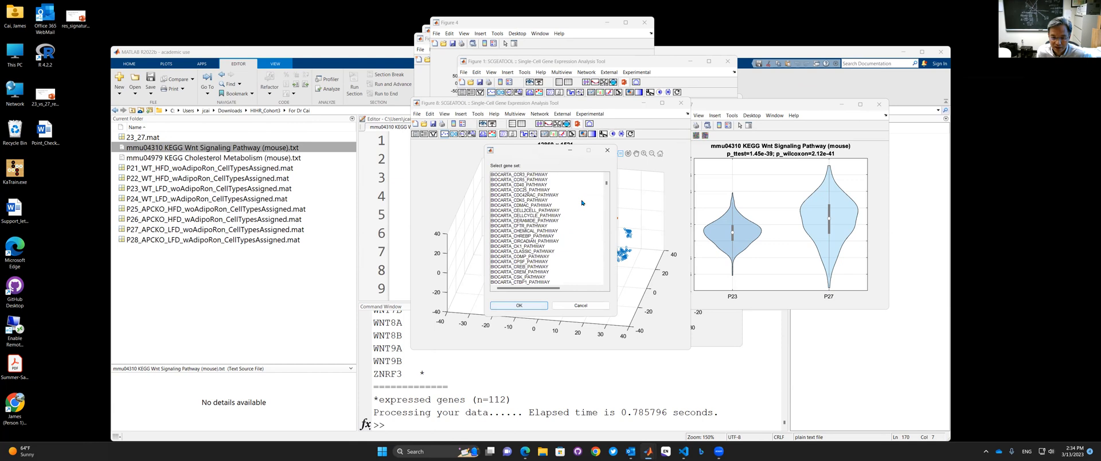
scroll(582, 203, down, 15)
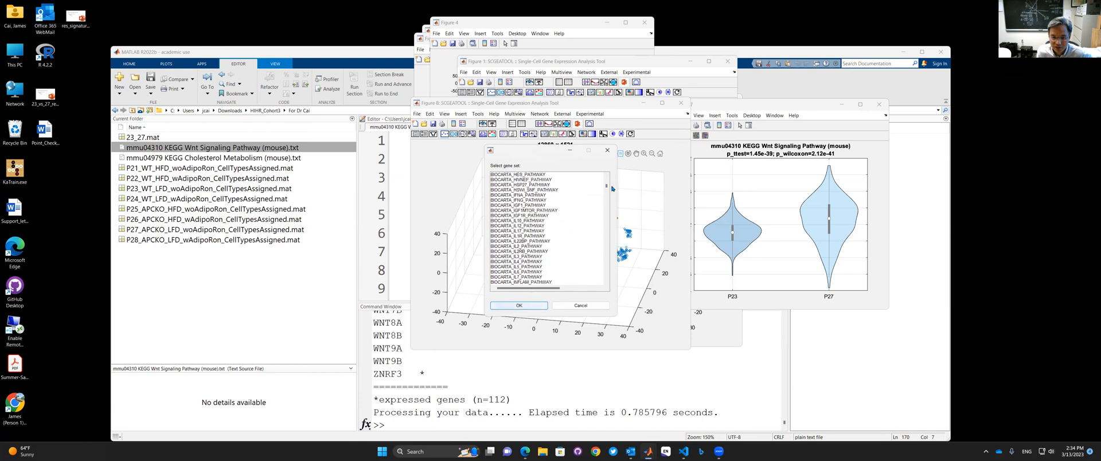
scroll(604, 212, down, 20)
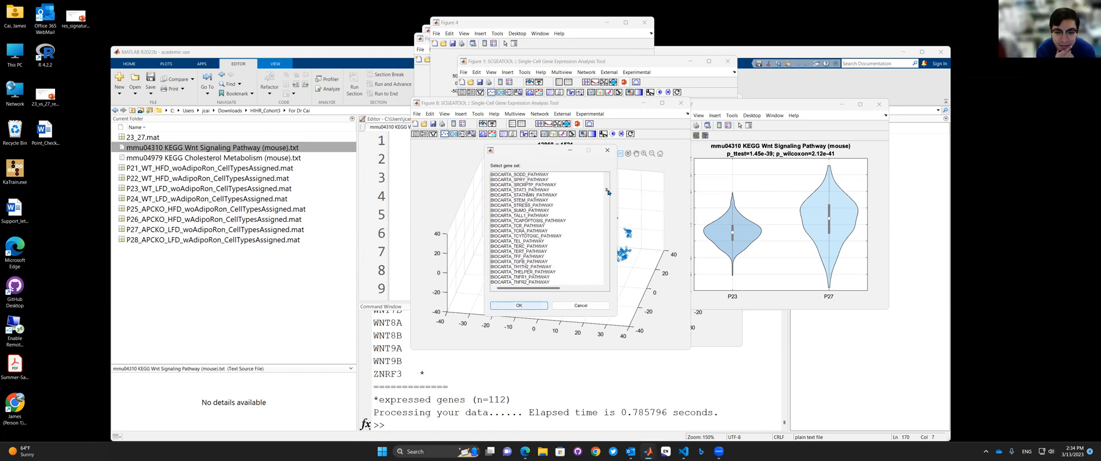
drag(607, 190, 607, 235)
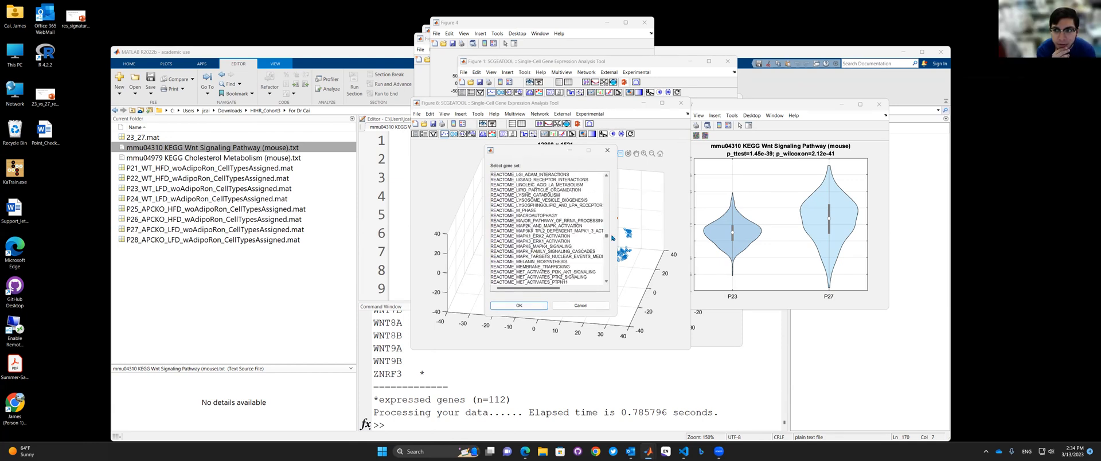
click(531, 196)
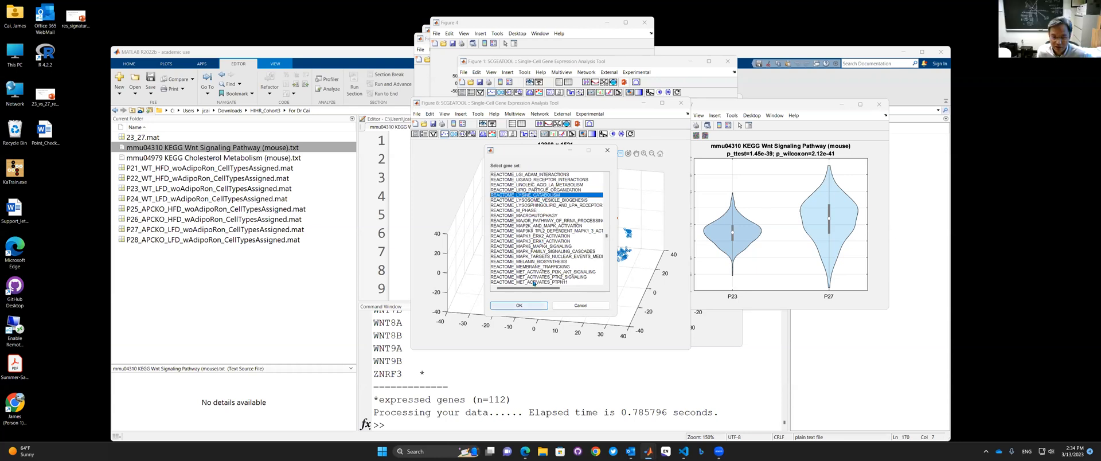
click(519, 305)
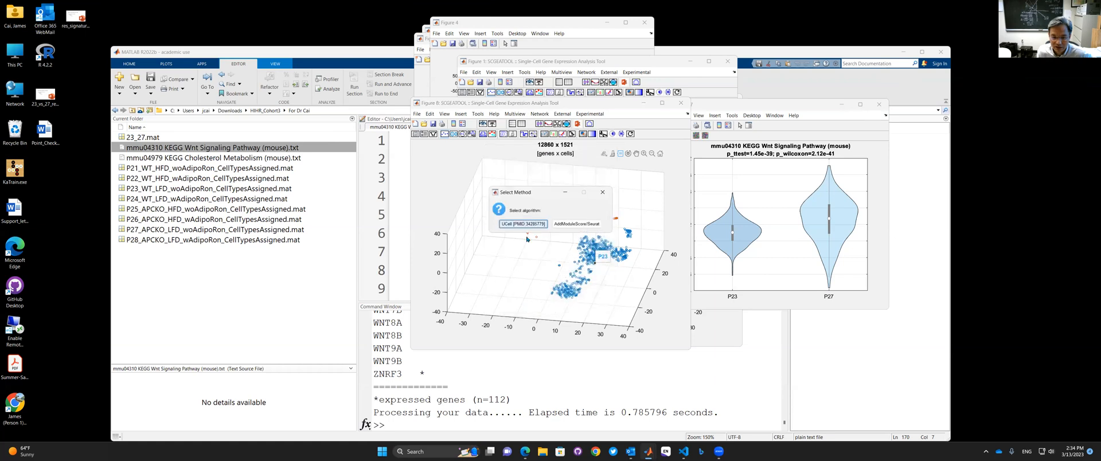
click(523, 224)
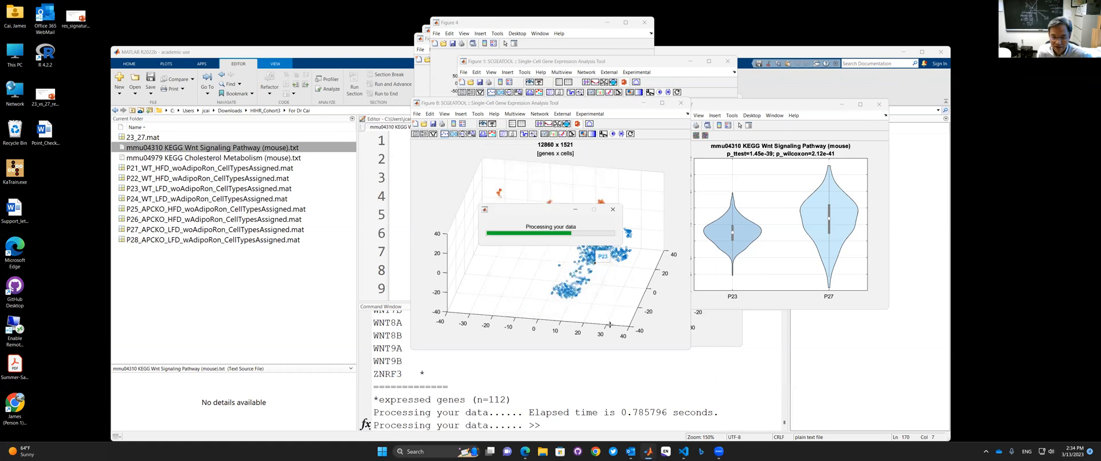